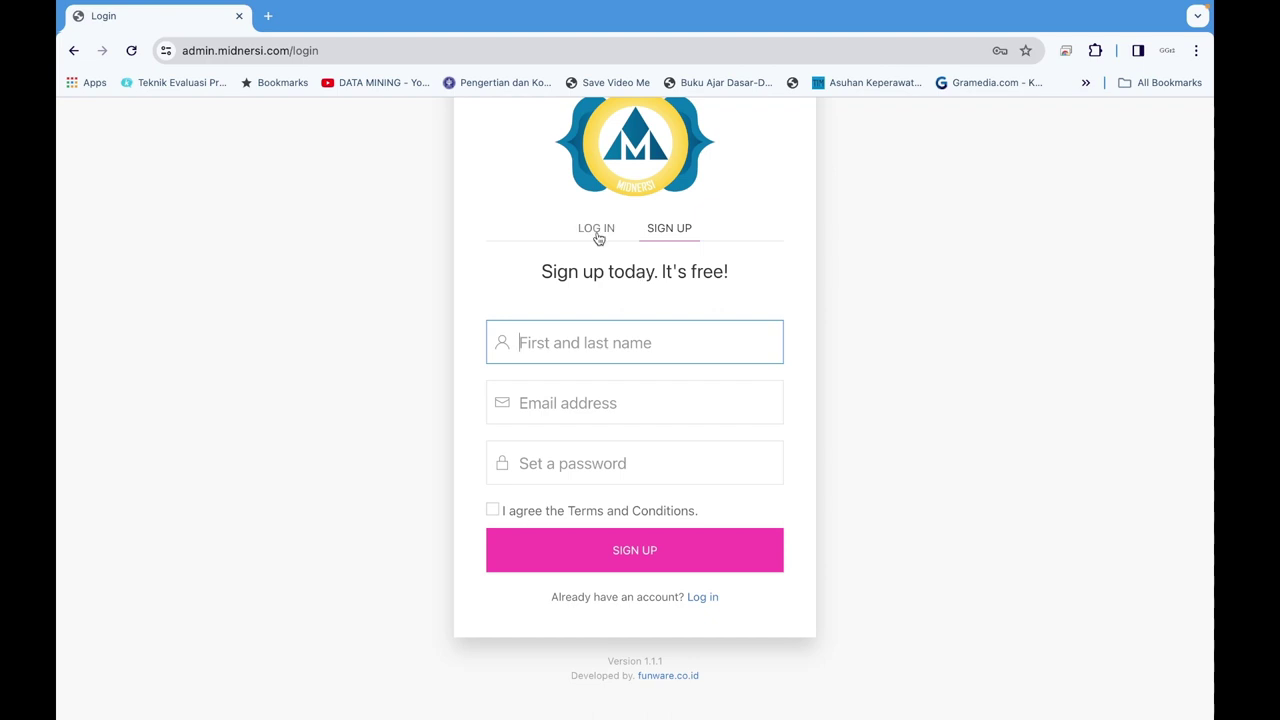
Switch from the sign-up form to the login form and log in with the prefilled admin credentials
{"action": "left_click", "coordinate": [597, 232]}
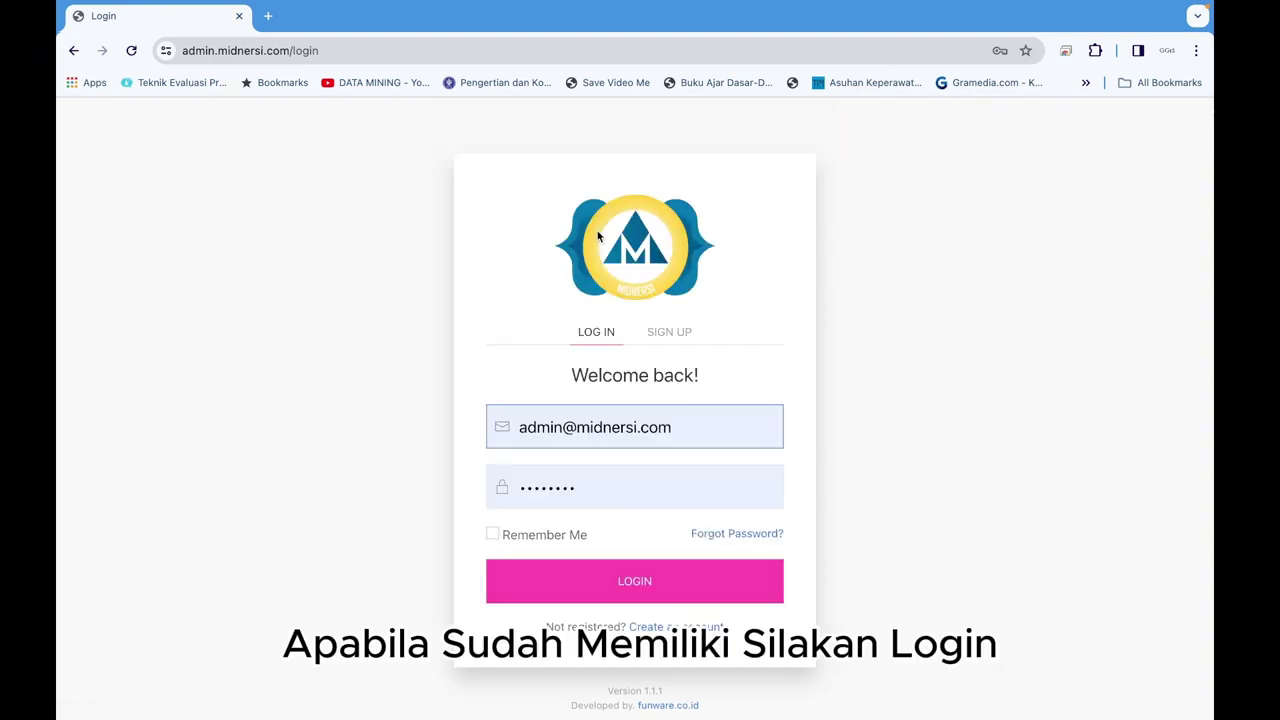
{"action": "left_click", "coordinate": [621, 584]}
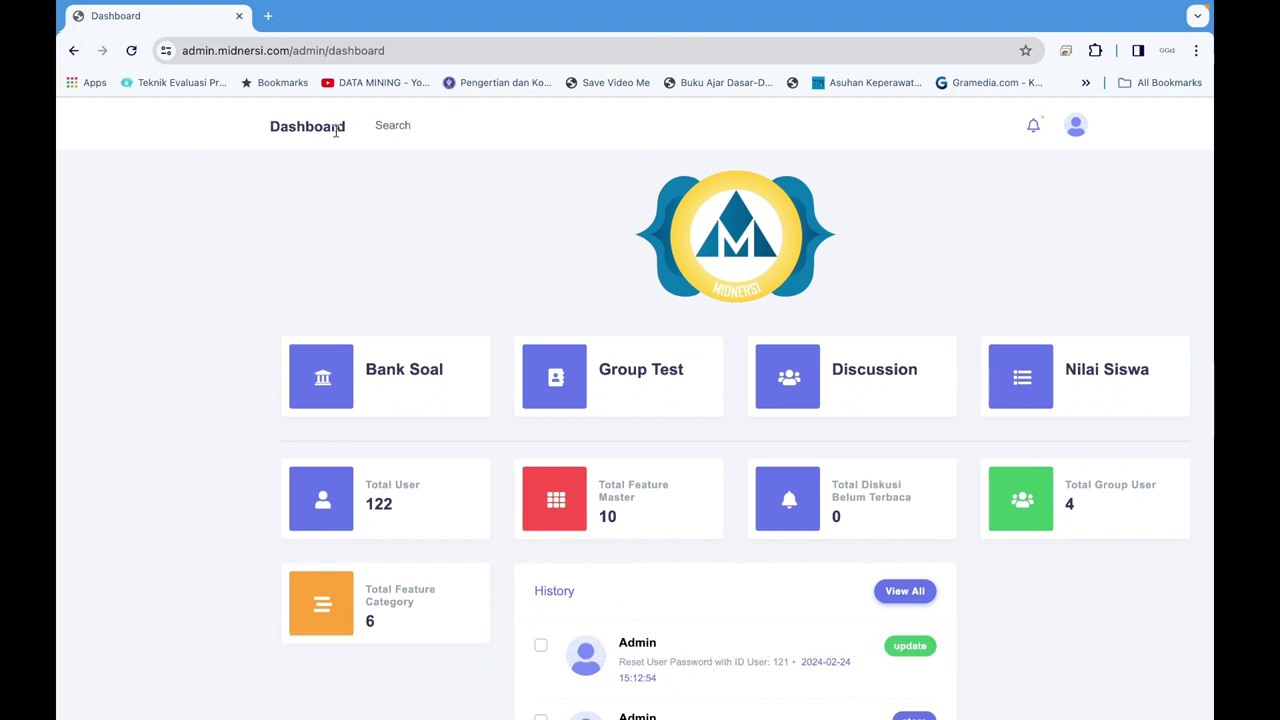
Look over the dashboard's summary cards and history, and open the Bank Soal page
{"action": "scroll", "coordinate": [337, 135], "scroll_direction": "down", "scroll_amount": 1}
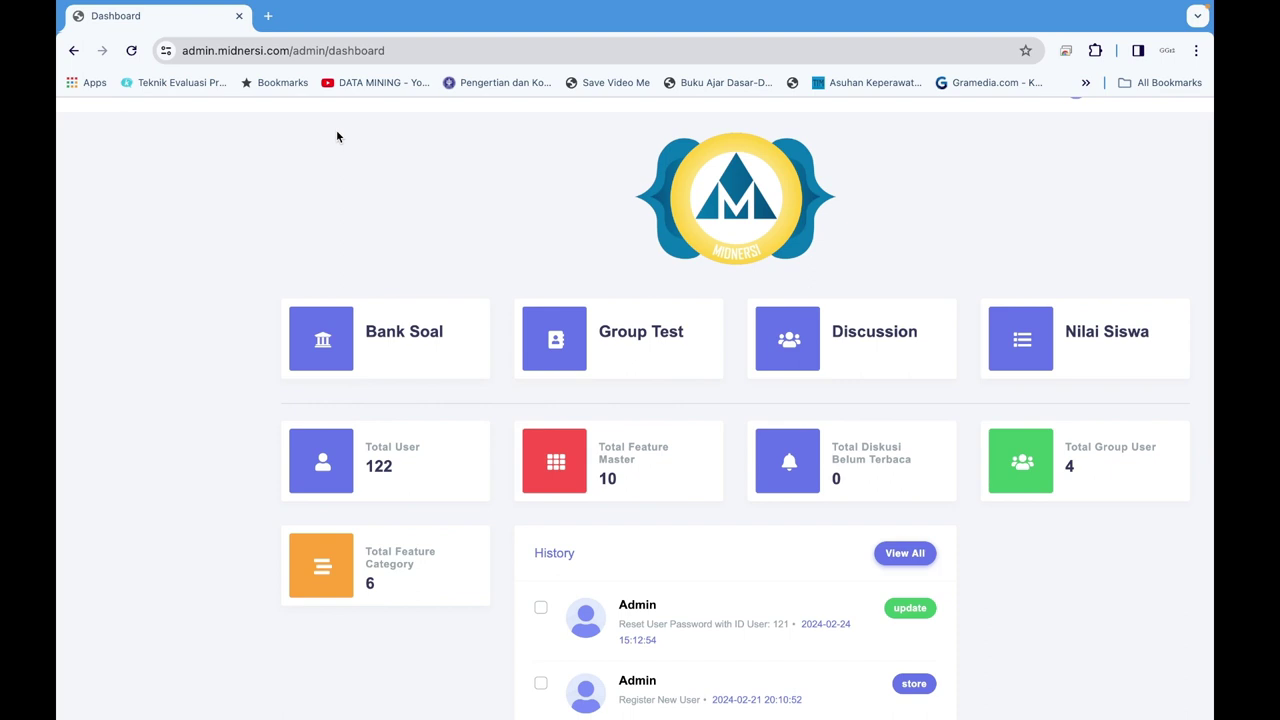
{"action": "scroll", "coordinate": [337, 136], "scroll_direction": "down", "scroll_amount": 2}
{"action": "scroll", "coordinate": [337, 136], "scroll_direction": "down", "scroll_amount": 2}
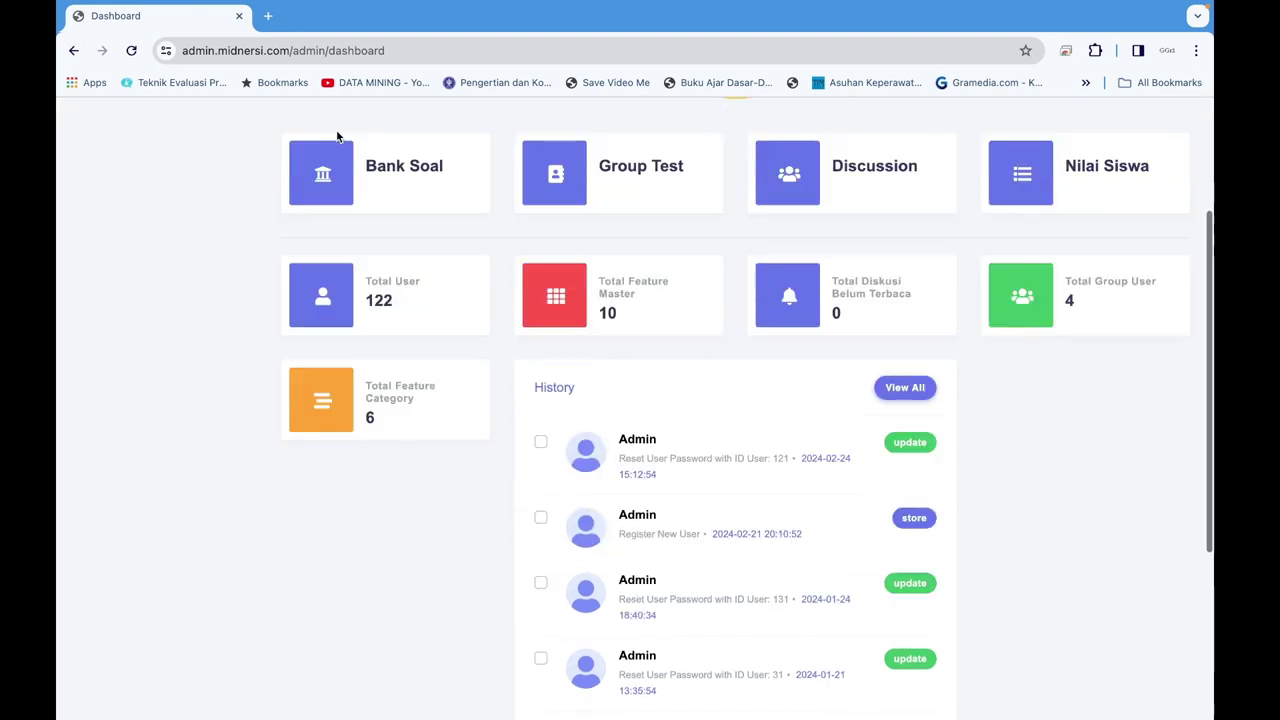
{"action": "scroll", "coordinate": [337, 136], "scroll_direction": "down", "scroll_amount": 2}
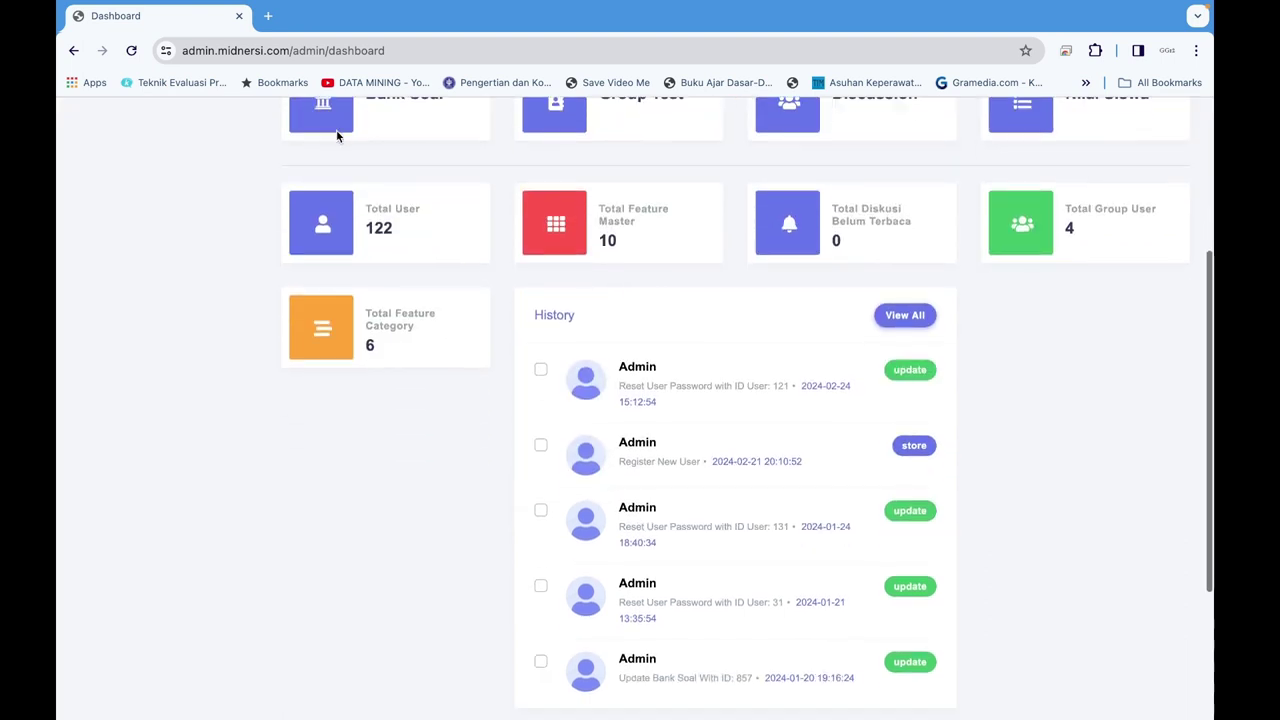
{"action": "scroll", "coordinate": [337, 136], "scroll_direction": "down", "scroll_amount": 2}
{"action": "scroll", "coordinate": [337, 136], "scroll_direction": "up", "scroll_amount": 5}
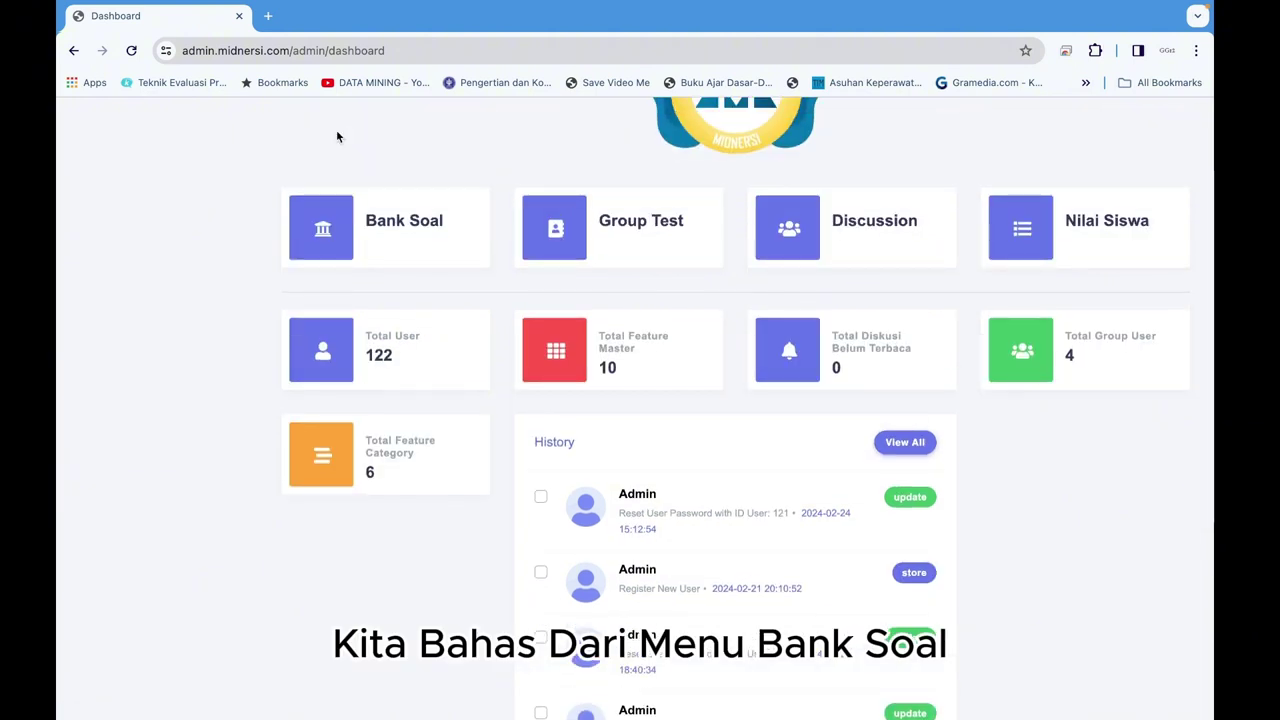
{"action": "left_click", "coordinate": [416, 229]}
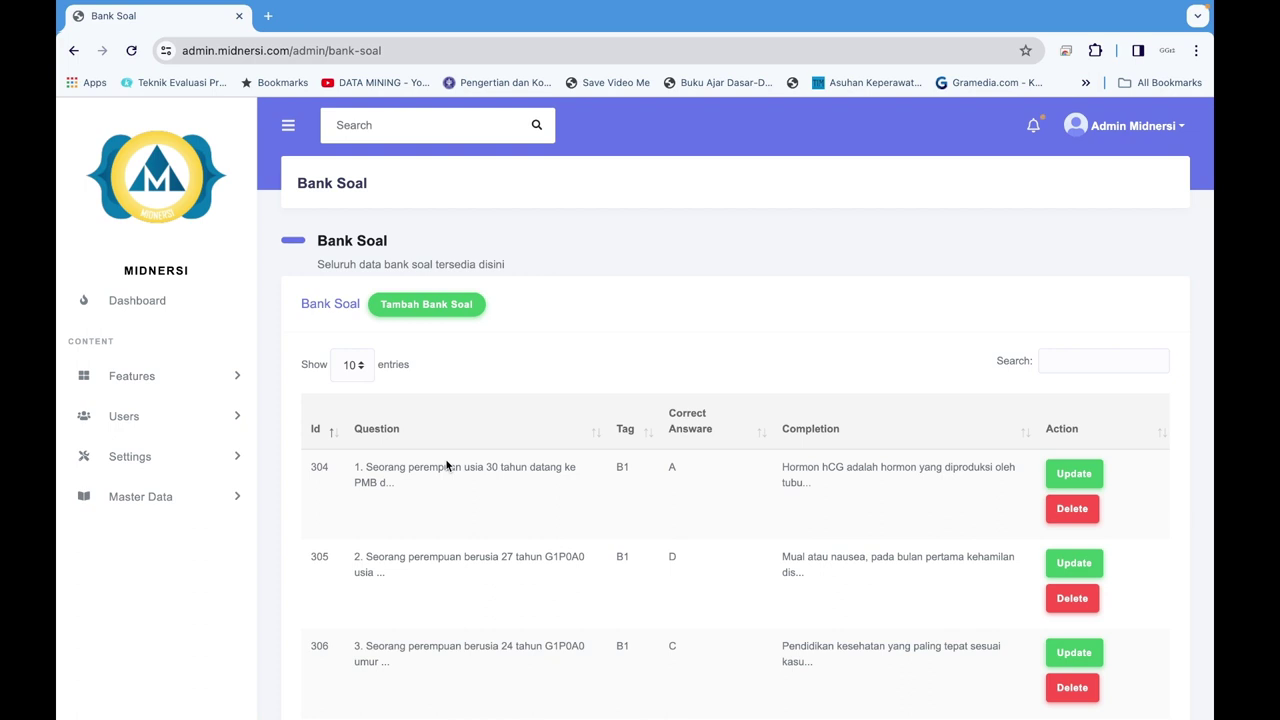
Look over the question list and open the form for adding a question to the bank
{"action": "scroll", "coordinate": [447, 465], "scroll_direction": "down", "scroll_amount": 1}
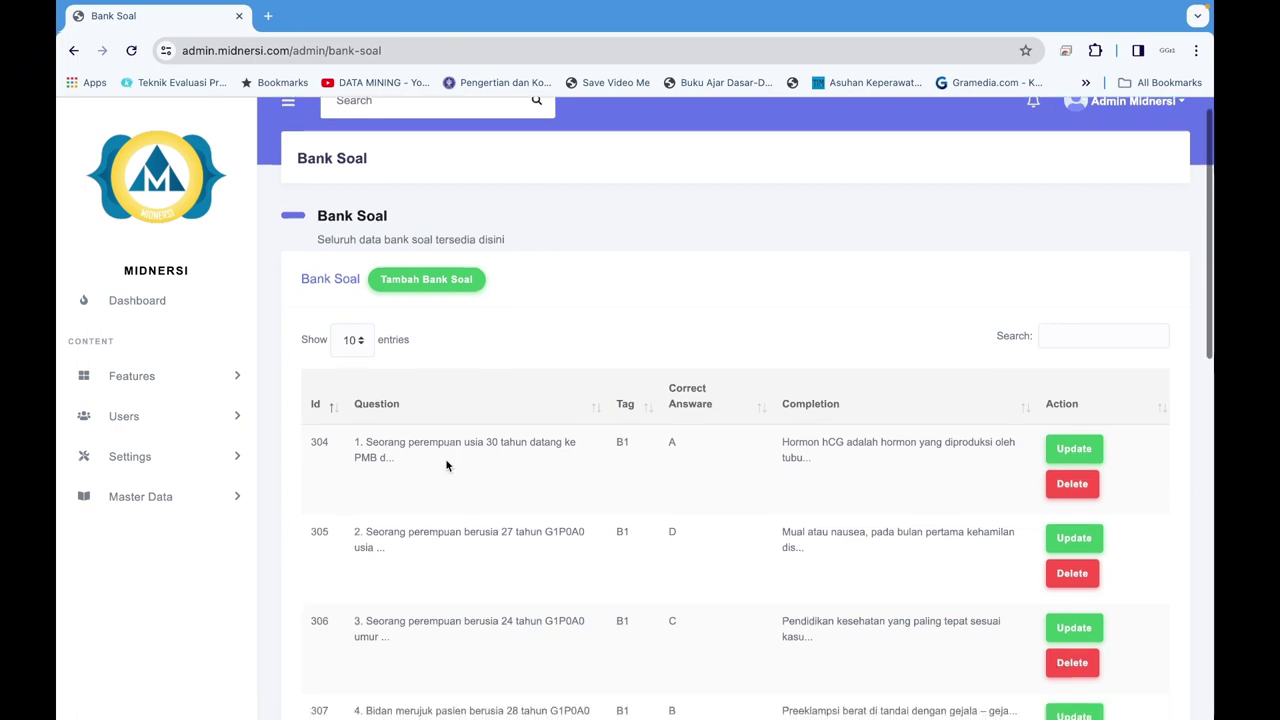
{"action": "scroll", "coordinate": [447, 465], "scroll_direction": "down", "scroll_amount": 1}
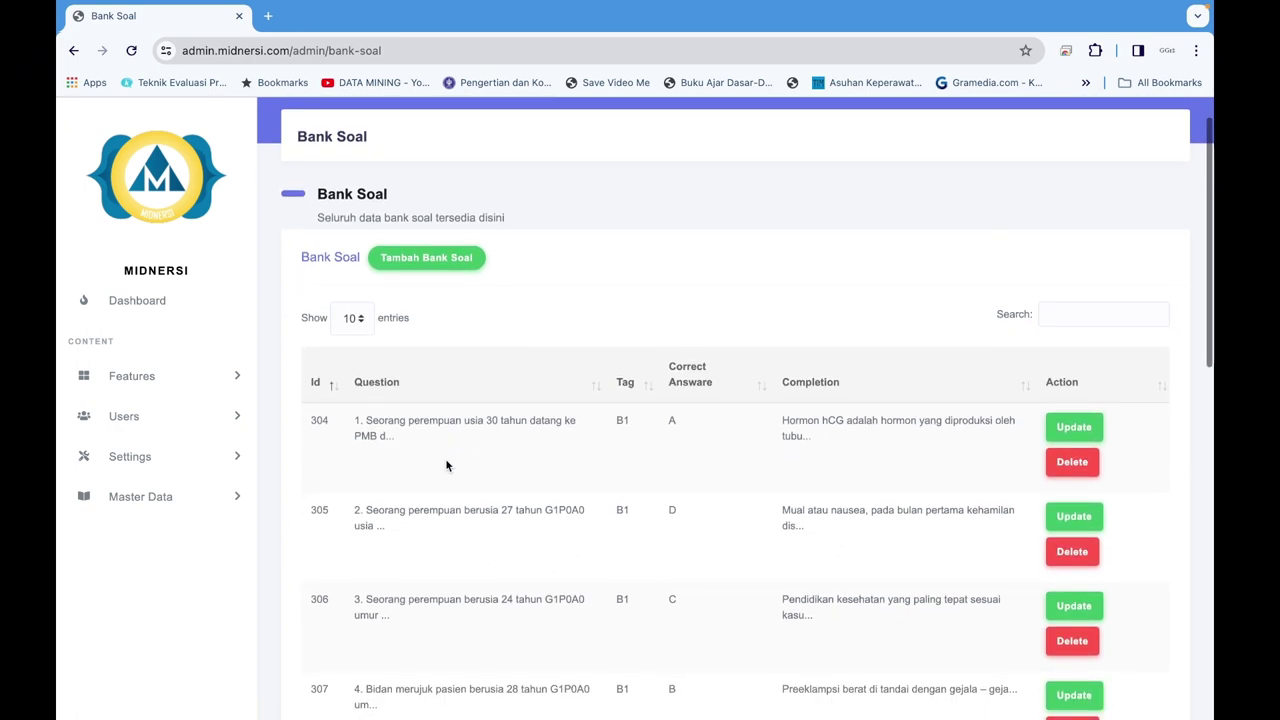
{"action": "scroll", "coordinate": [447, 465], "scroll_direction": "up", "scroll_amount": 2}
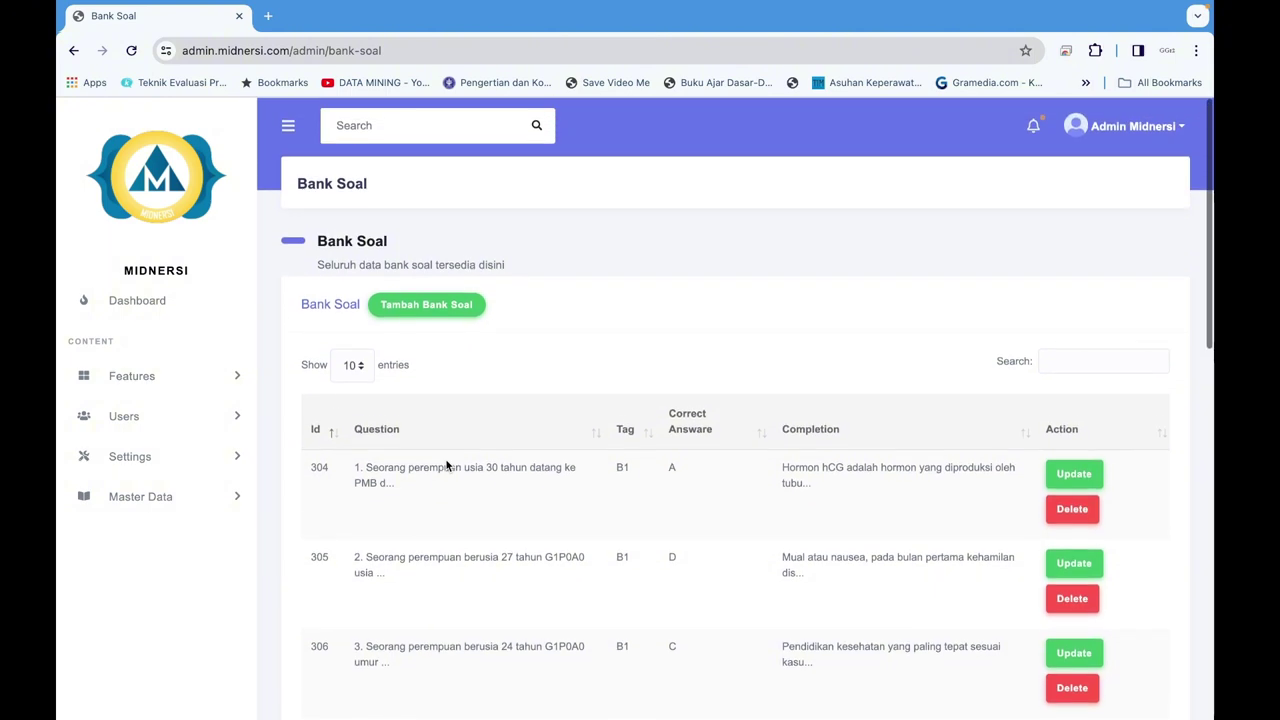
{"action": "left_click", "coordinate": [428, 305]}
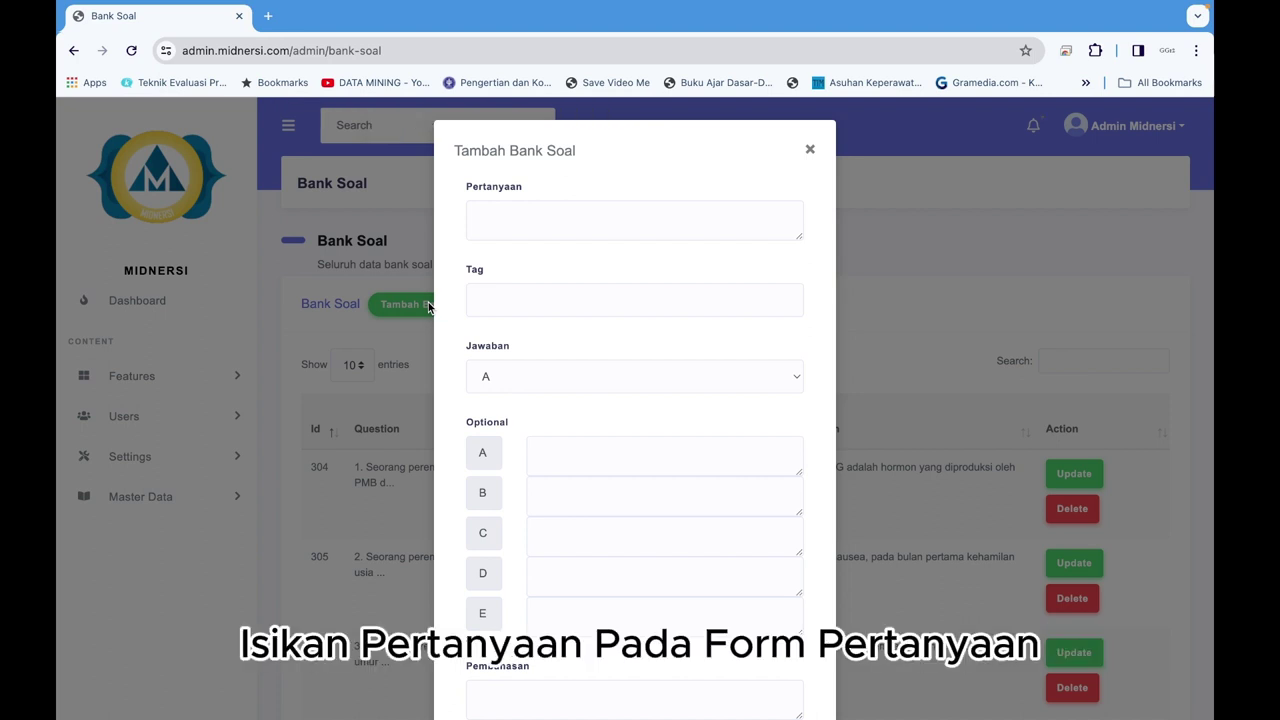
Go through the question, answer option and explanation fields of the blank question form and leave the form
{"action": "left_click", "coordinate": [516, 229]}
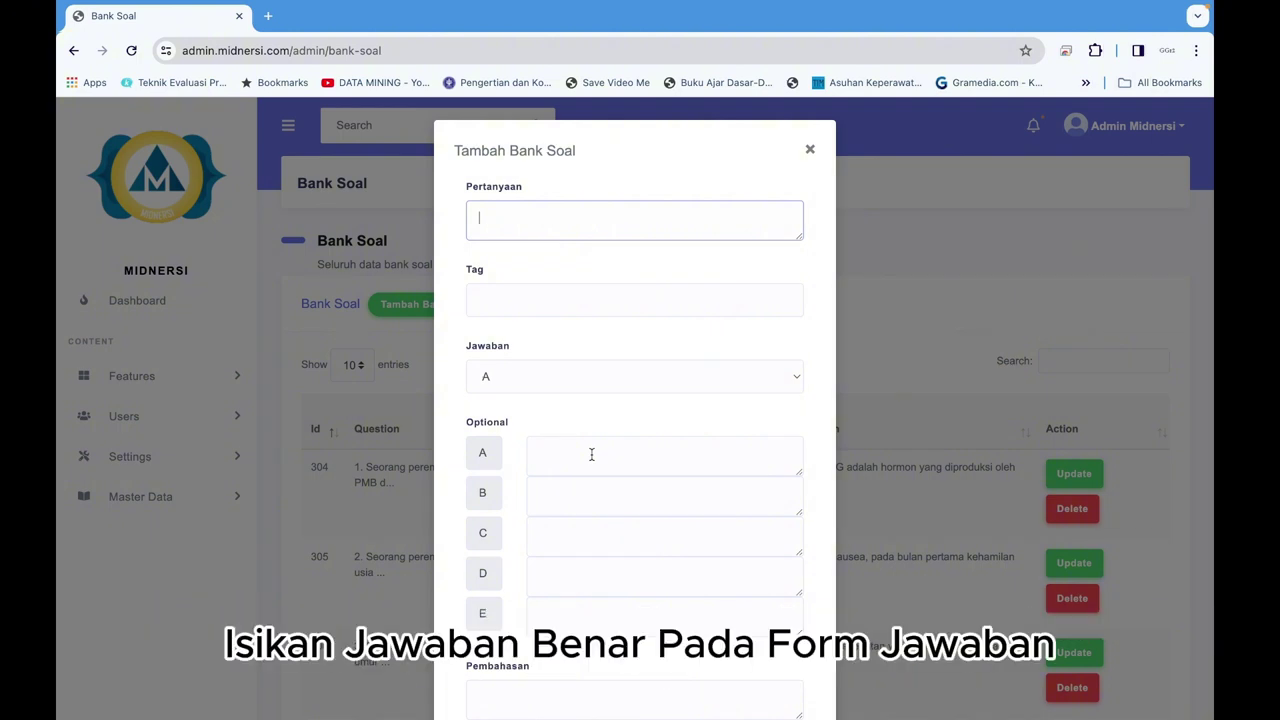
{"action": "left_click", "coordinate": [571, 533]}
{"action": "left_click", "coordinate": [560, 576]}
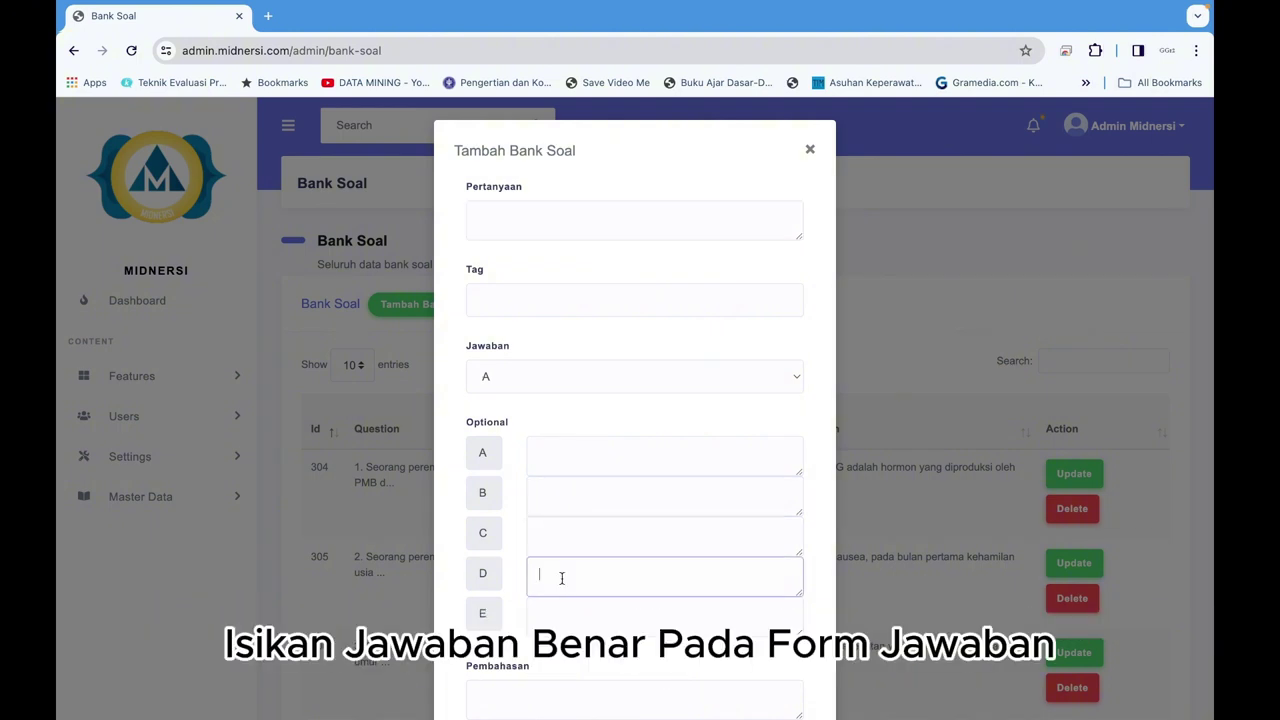
{"action": "left_click", "coordinate": [557, 612]}
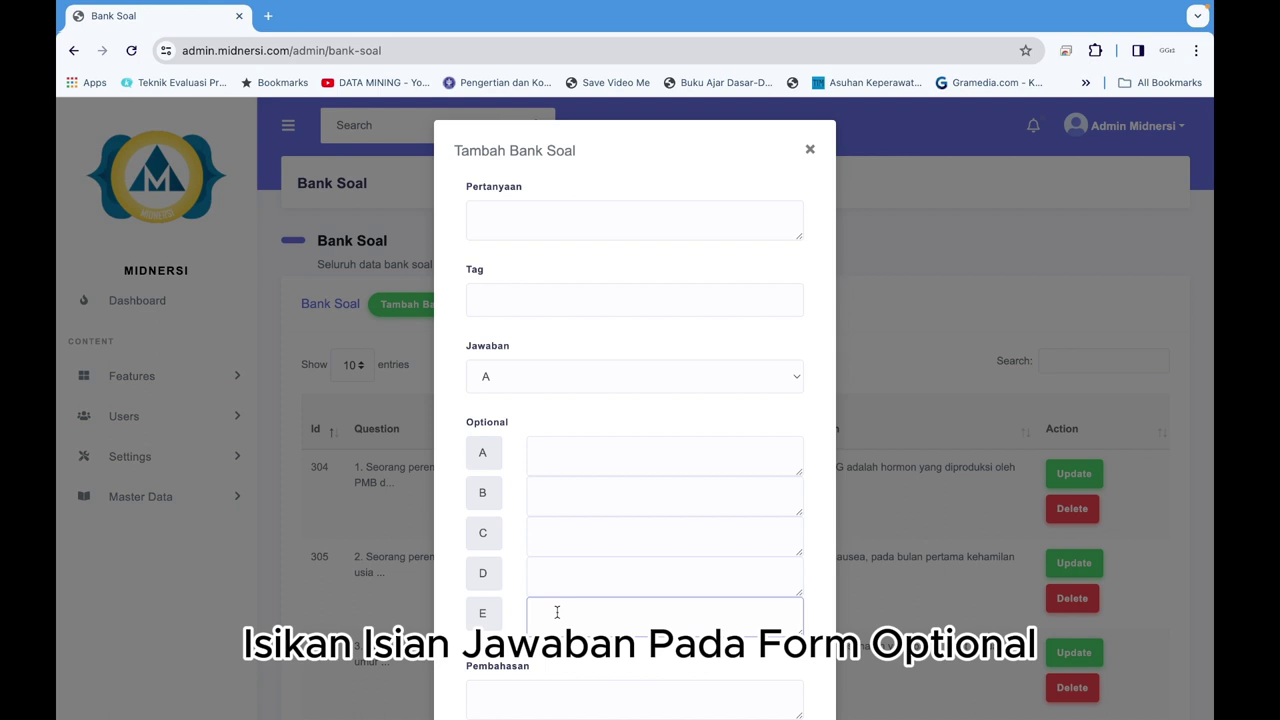
{"action": "scroll", "coordinate": [557, 612], "scroll_direction": "down", "scroll_amount": 2}
{"action": "left_click", "coordinate": [548, 586]}
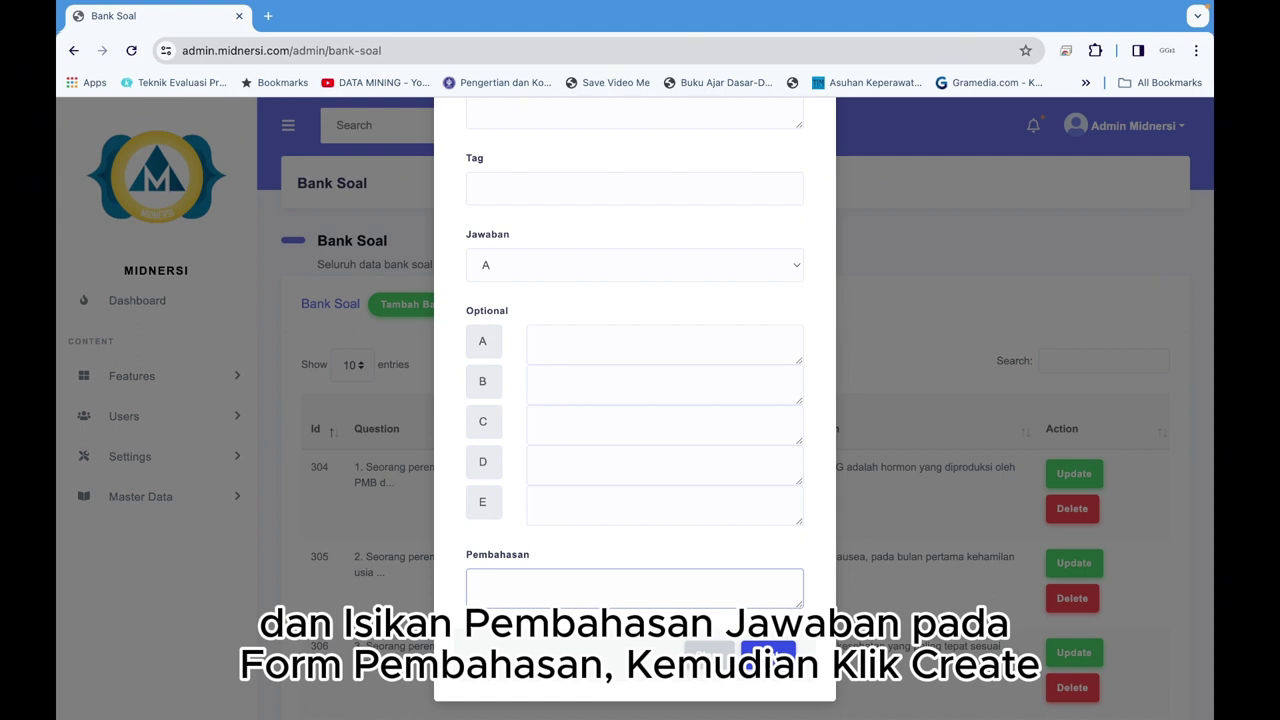
{"action": "left_click", "coordinate": [768, 656]}
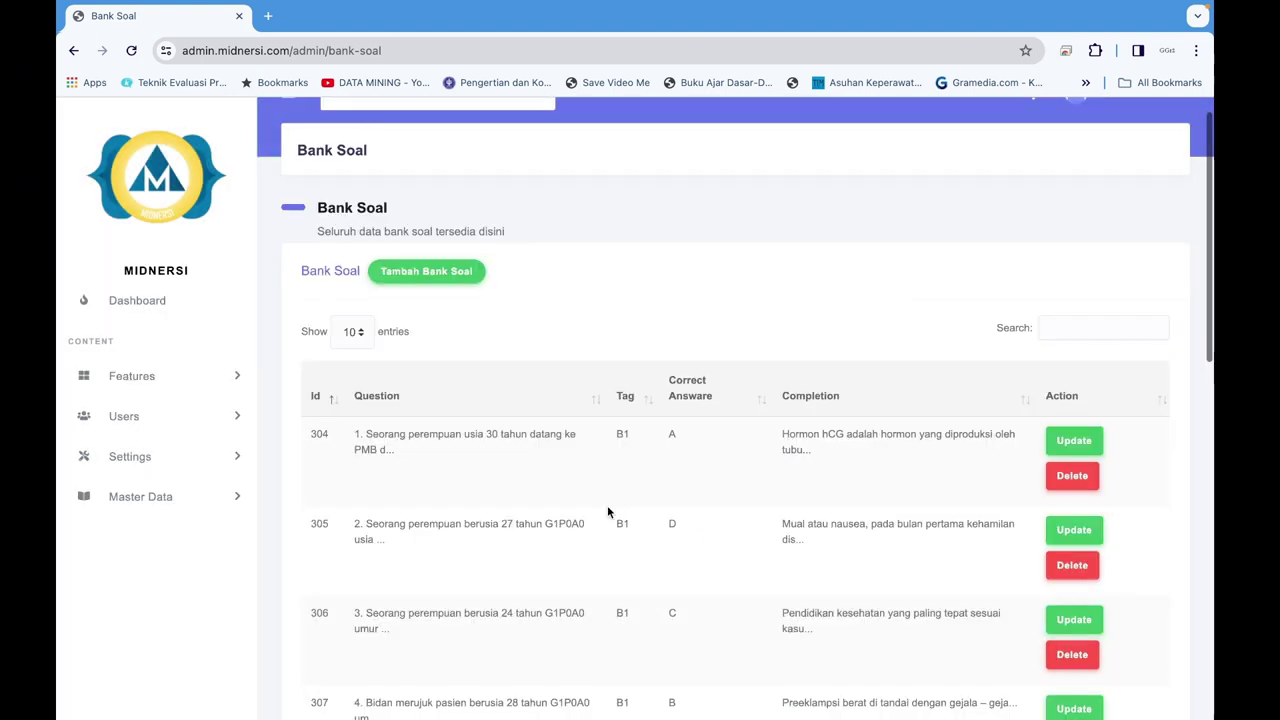
View the details of question 304 in its update form and close it without changes
{"action": "left_click", "coordinate": [1072, 441]}
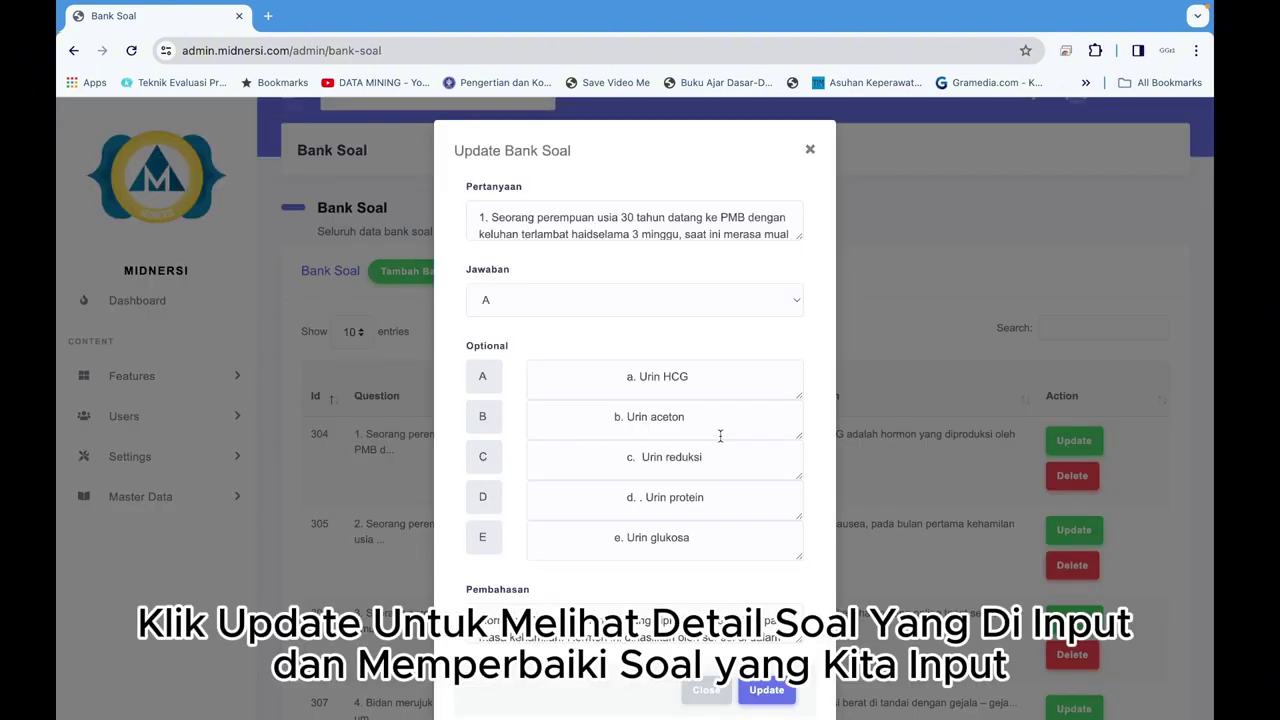
{"action": "scroll", "coordinate": [720, 436], "scroll_direction": "down", "scroll_amount": 1}
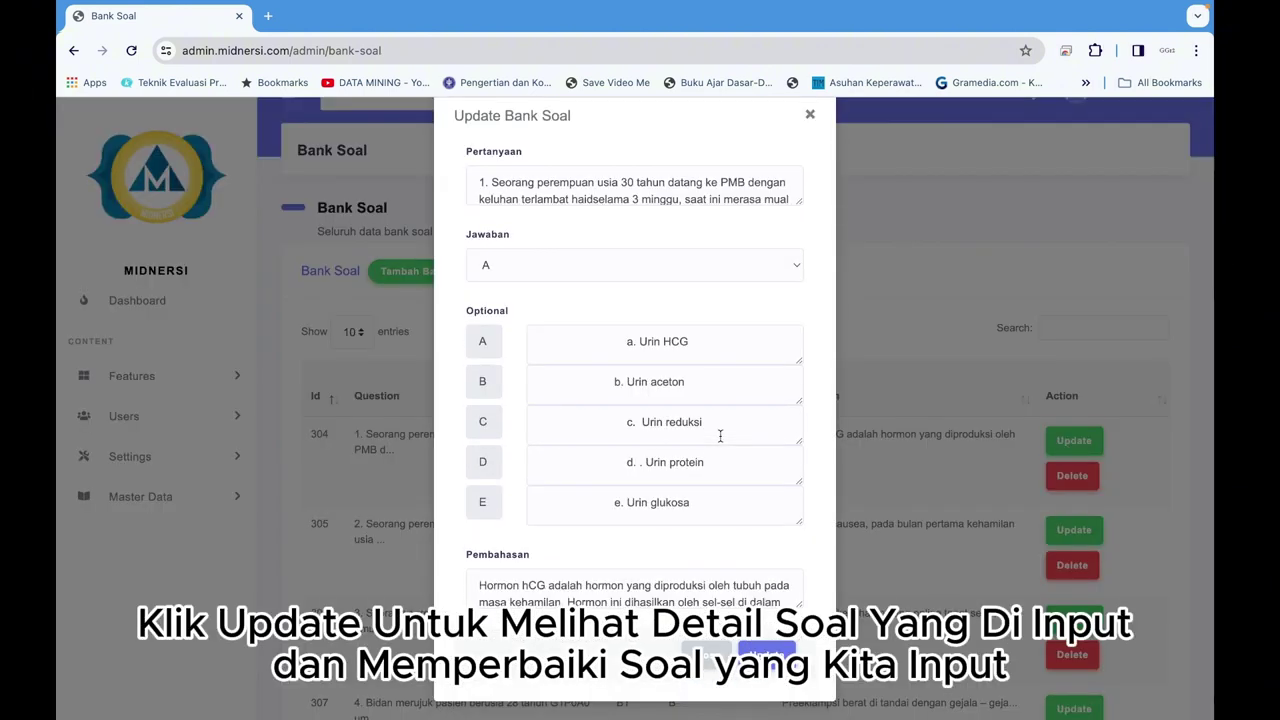
{"action": "scroll", "coordinate": [720, 436], "scroll_direction": "up", "scroll_amount": 1}
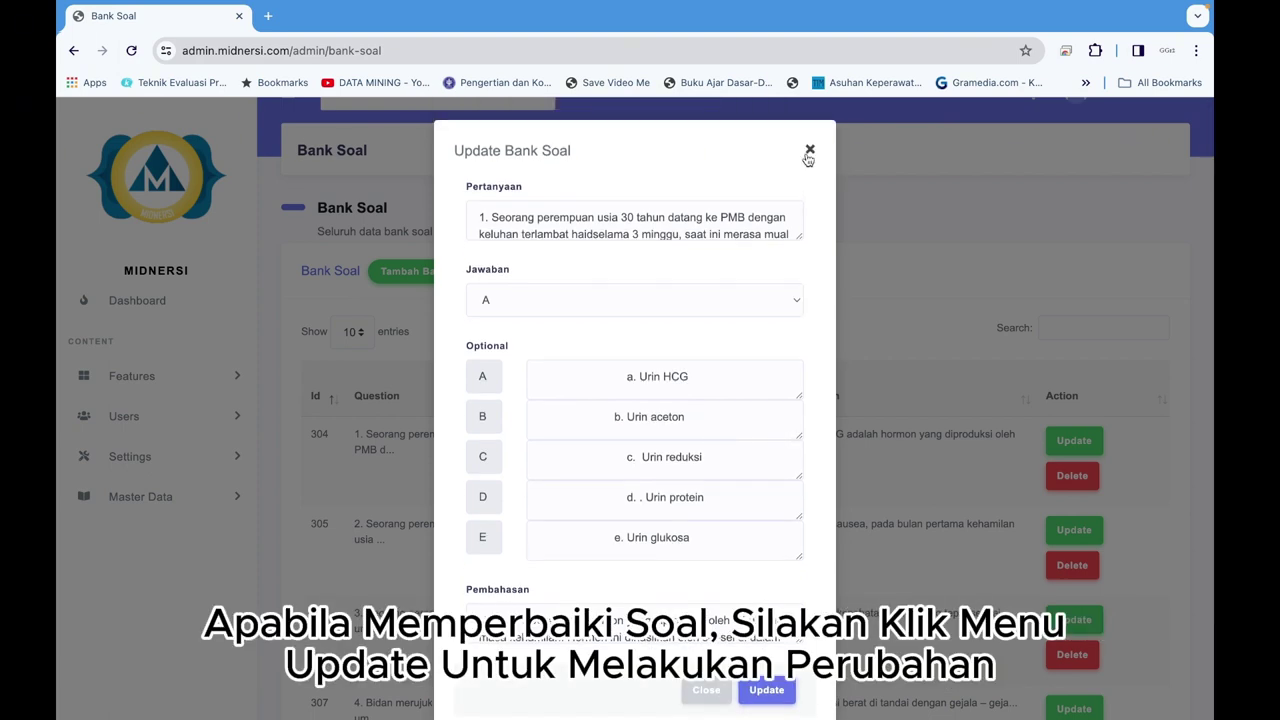
{"action": "left_click", "coordinate": [810, 149]}
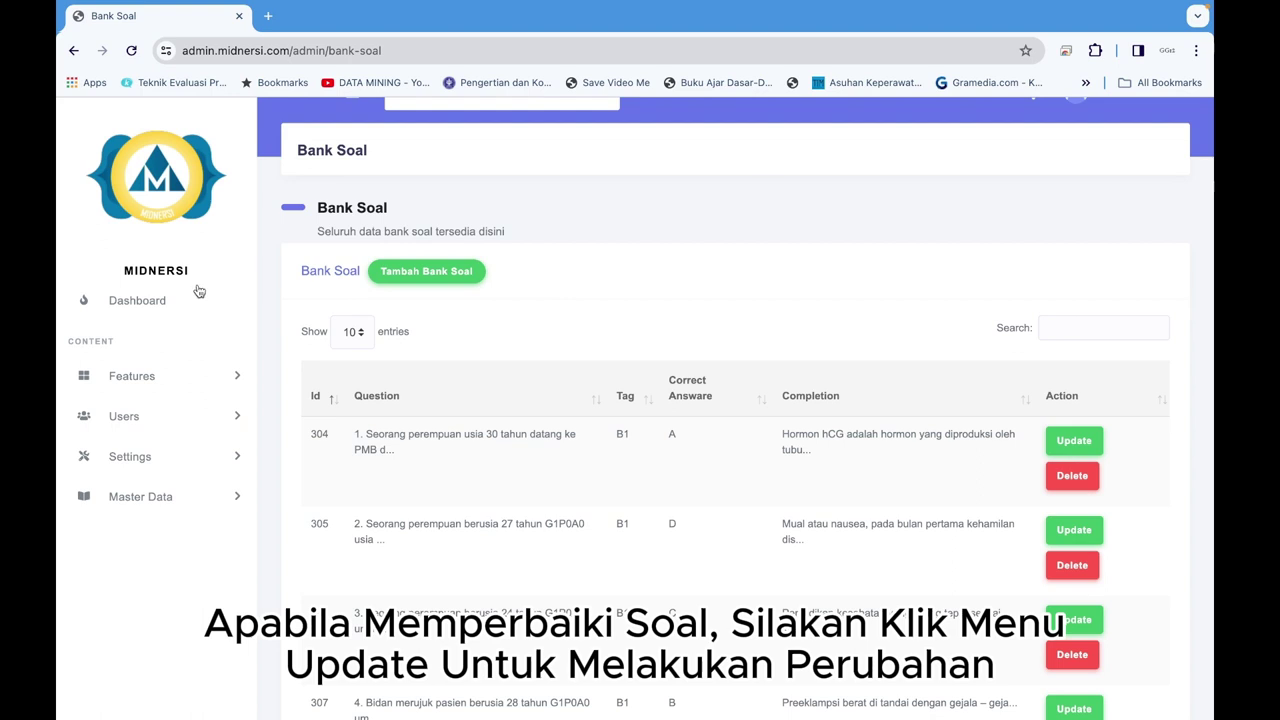
Return to the dashboard and open the Group Test page to see its list of tests
{"action": "left_click", "coordinate": [178, 306]}
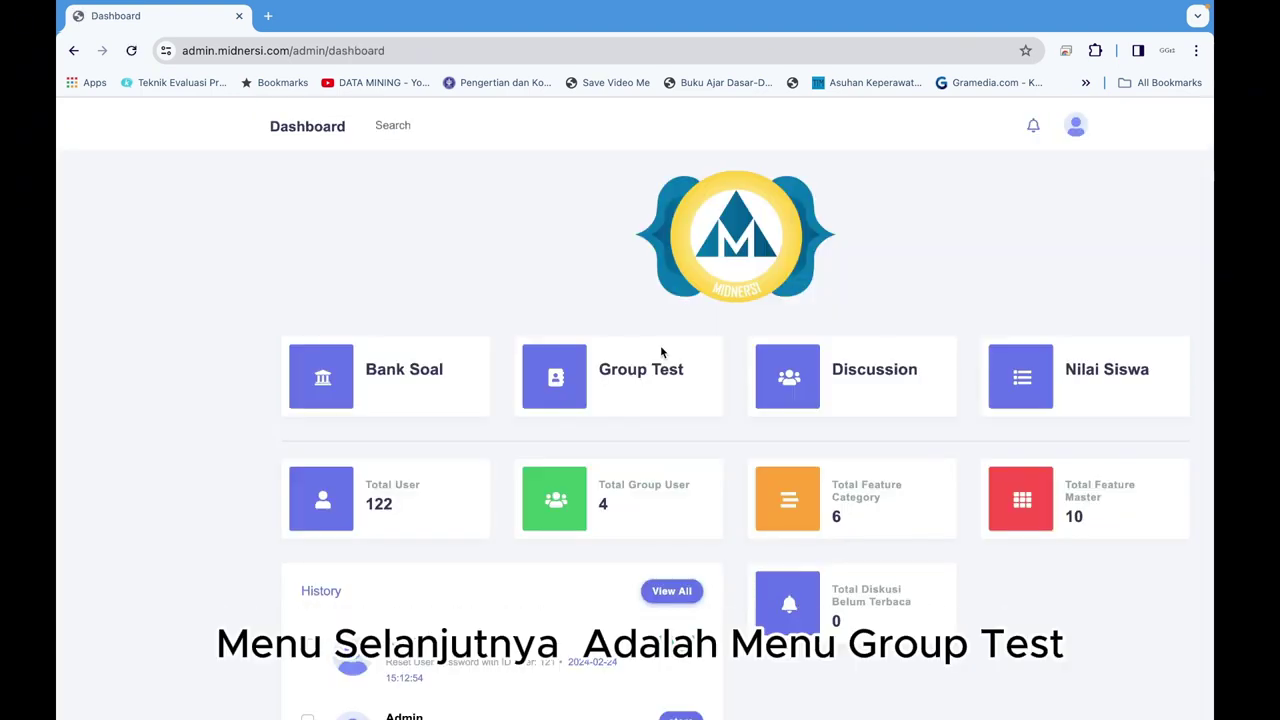
{"action": "left_click", "coordinate": [634, 380]}
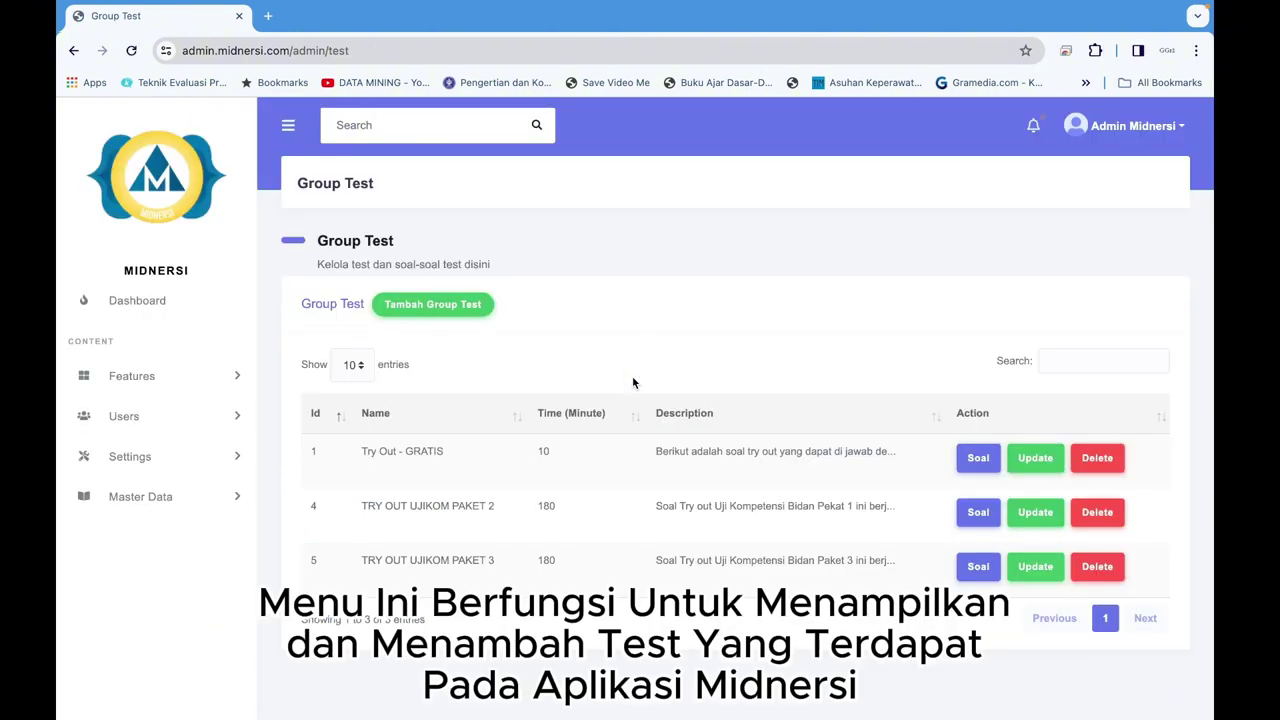
{"action": "scroll", "coordinate": [633, 382], "scroll_direction": "down", "scroll_amount": 1}
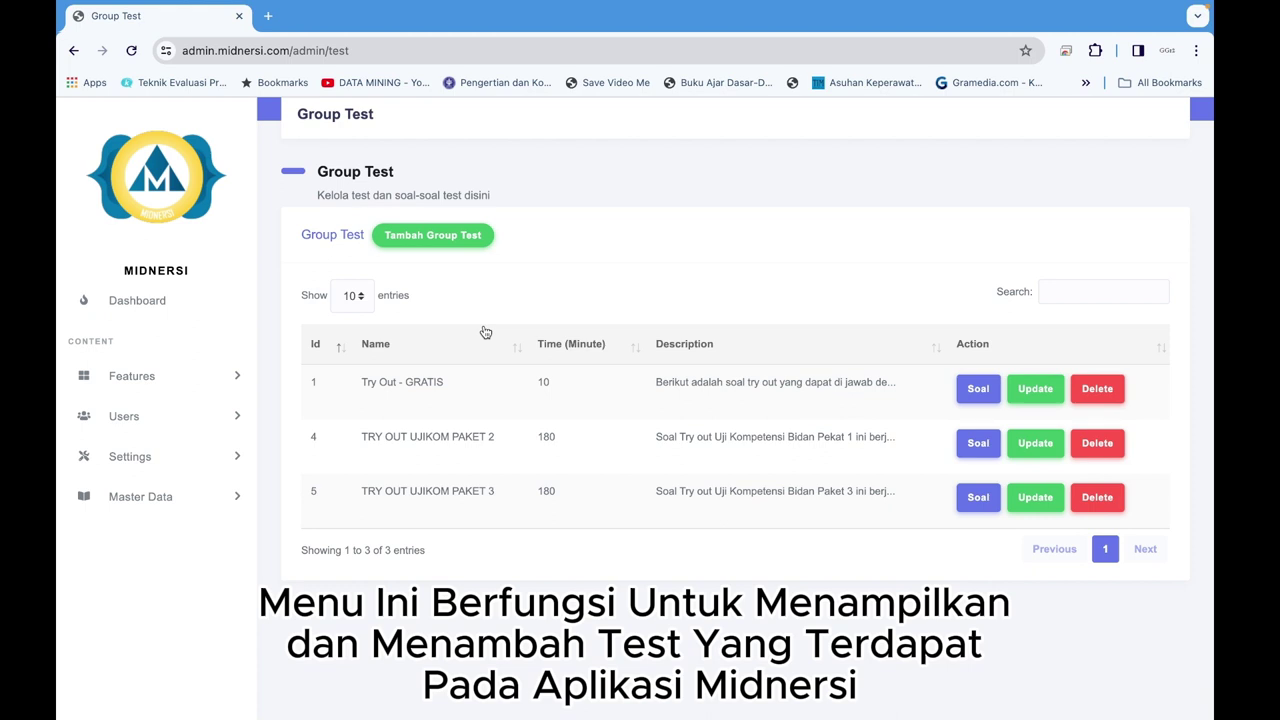
Open the form for adding a group test, go through its name and description fields, and close it without creating a test
{"action": "left_click", "coordinate": [447, 243]}
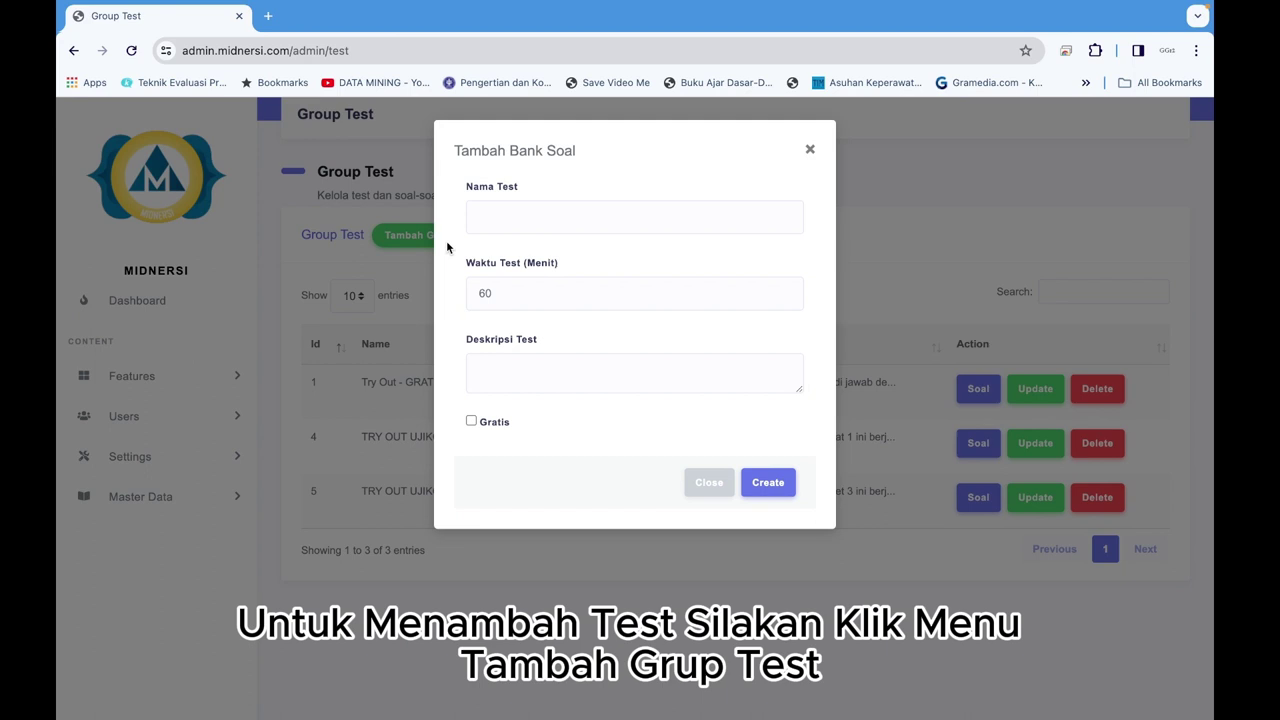
{"action": "left_click", "coordinate": [513, 221]}
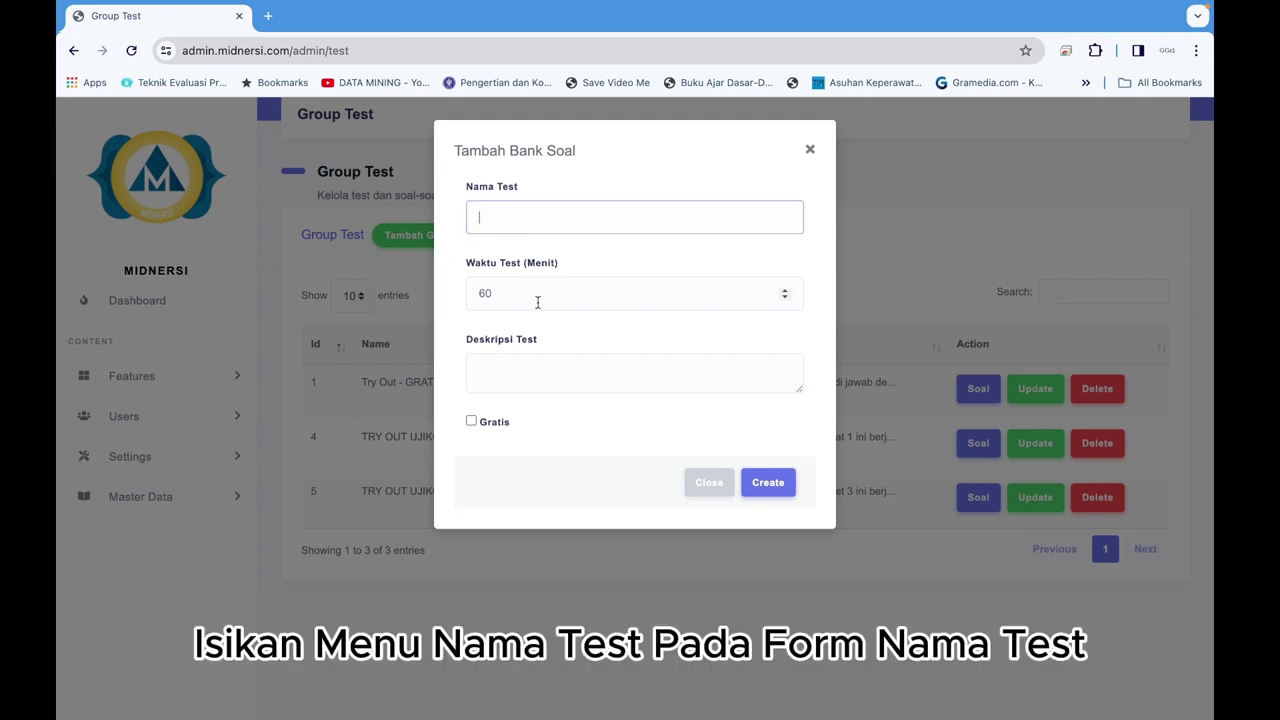
{"action": "left_click", "coordinate": [517, 370]}
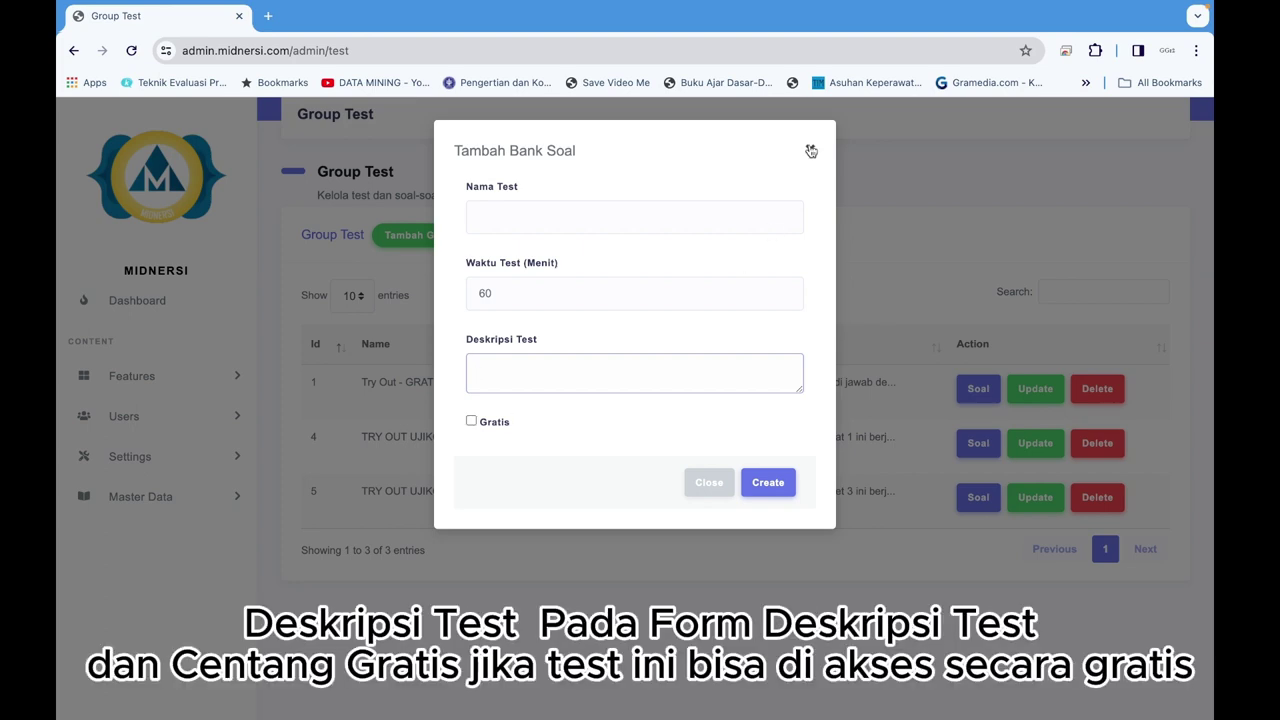
{"action": "left_click", "coordinate": [811, 150]}
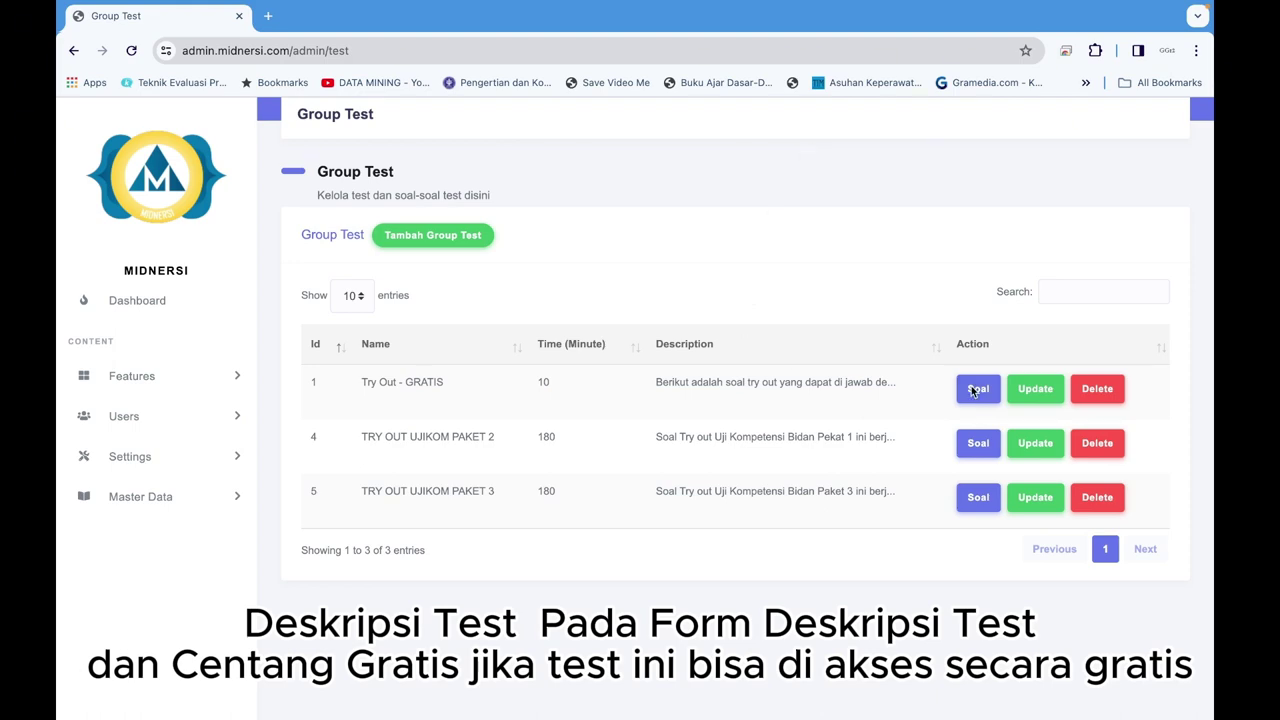
View the settings of the Try Out - GRATIS test in its update form and close it without changes
{"action": "left_click", "coordinate": [1031, 389]}
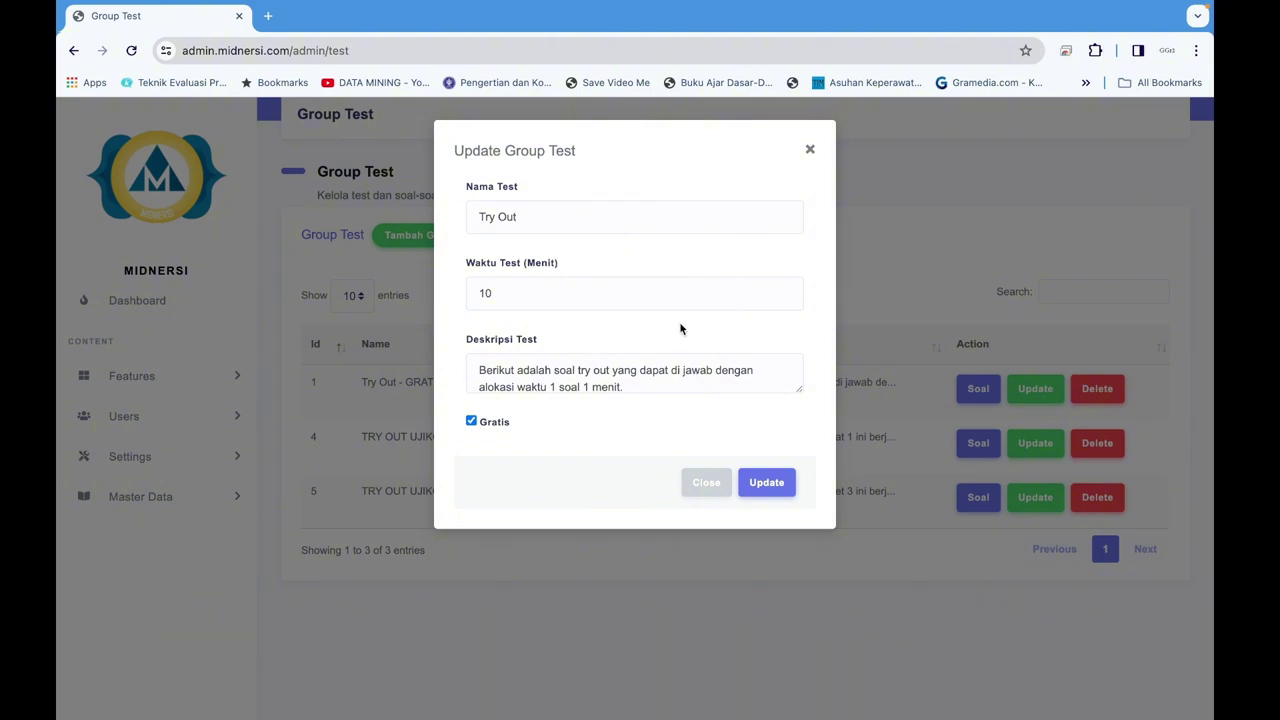
{"action": "left_click", "coordinate": [814, 157]}
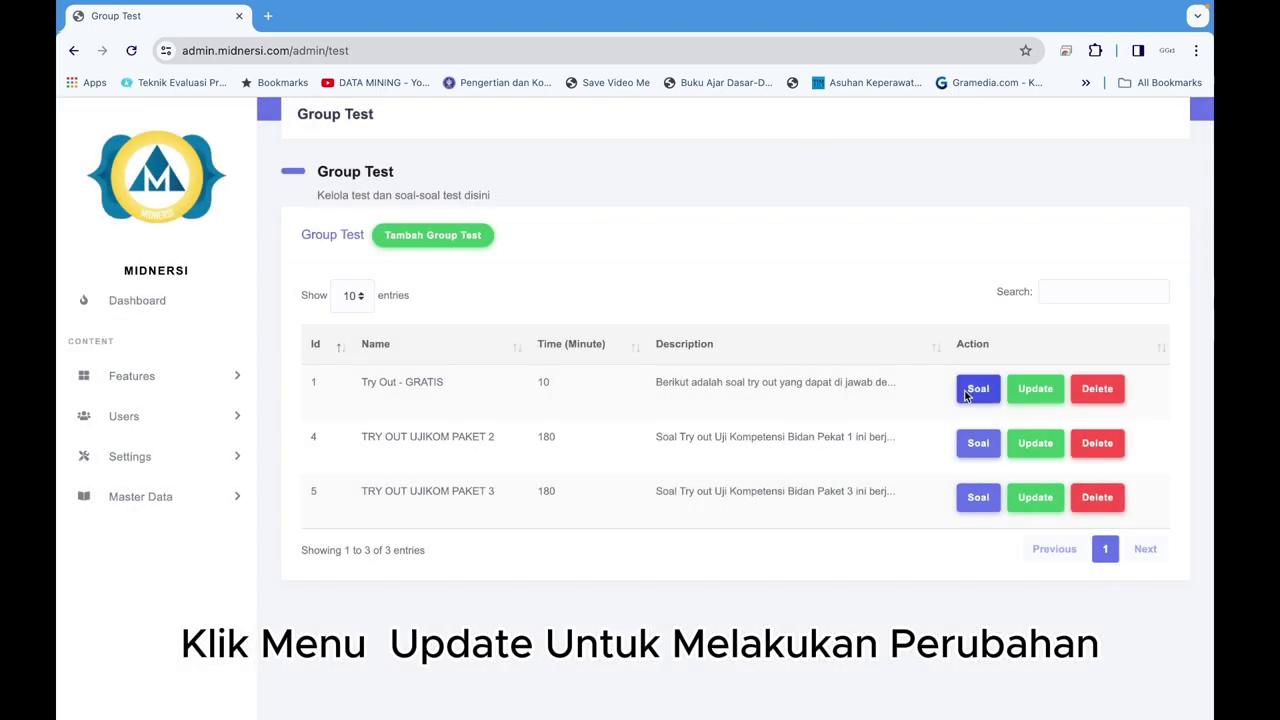
Open the question selection for the Try Out - GRATIS test and select questions 304 and 305
{"action": "left_click", "coordinate": [975, 389]}
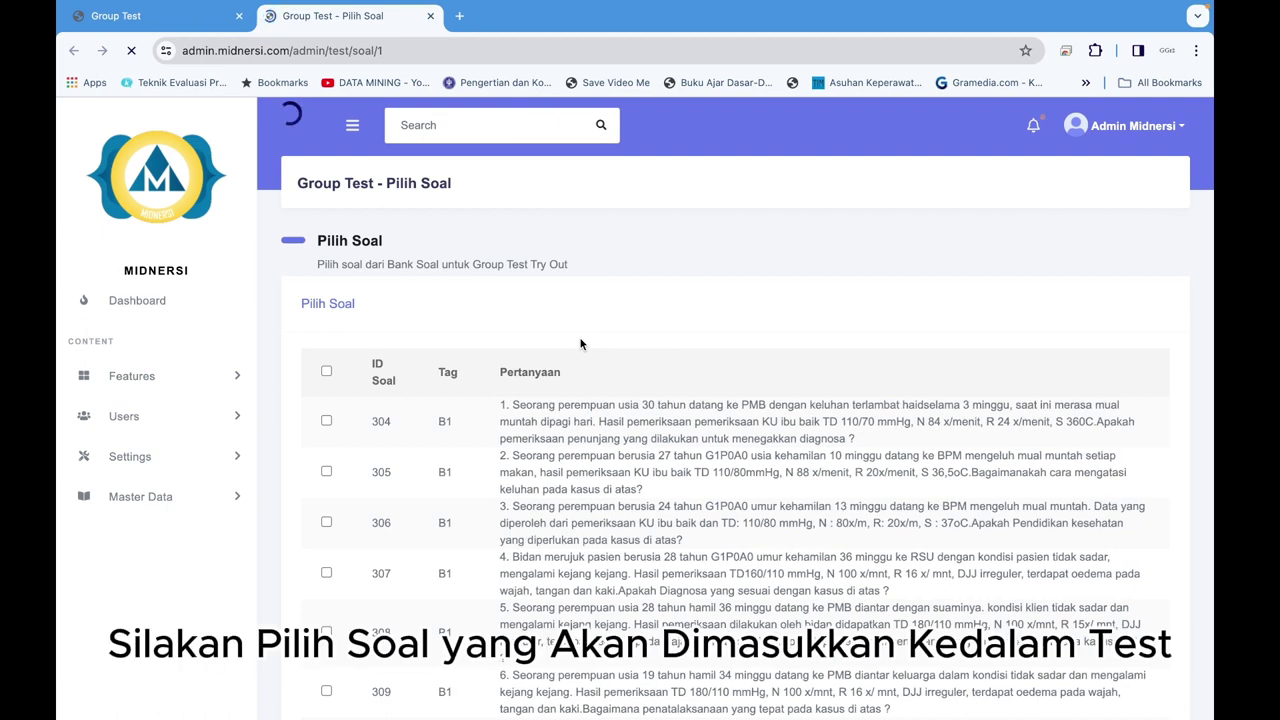
{"action": "scroll", "coordinate": [580, 344], "scroll_direction": "down", "scroll_amount": 1}
{"action": "scroll", "coordinate": [580, 344], "scroll_direction": "down", "scroll_amount": 2}
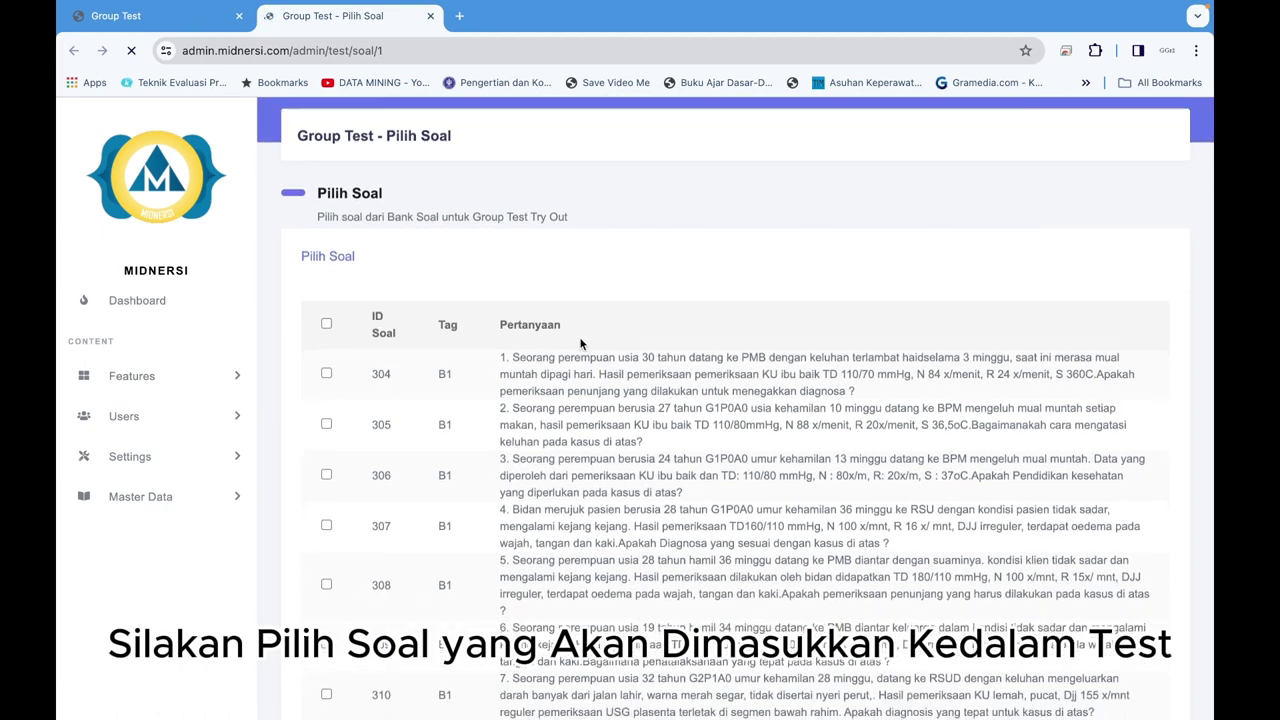
{"action": "scroll", "coordinate": [580, 344], "scroll_direction": "down", "scroll_amount": 4}
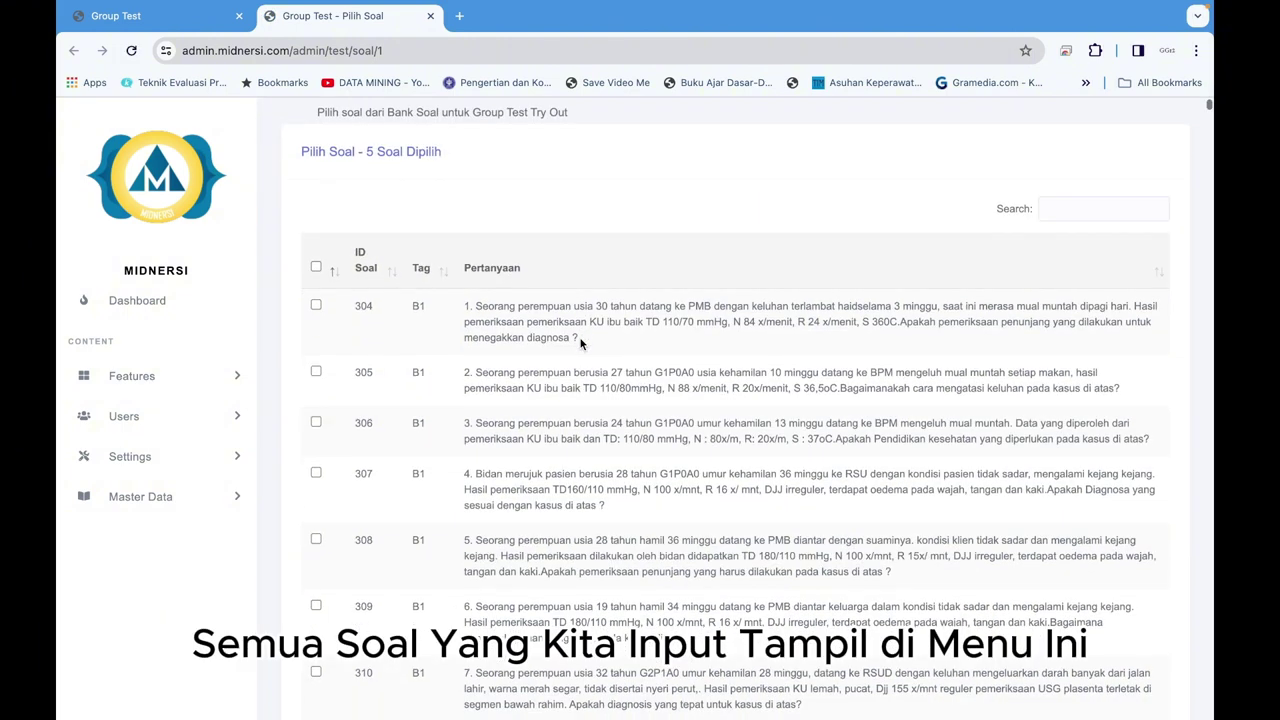
{"action": "scroll", "coordinate": [580, 344], "scroll_direction": "down", "scroll_amount": 1}
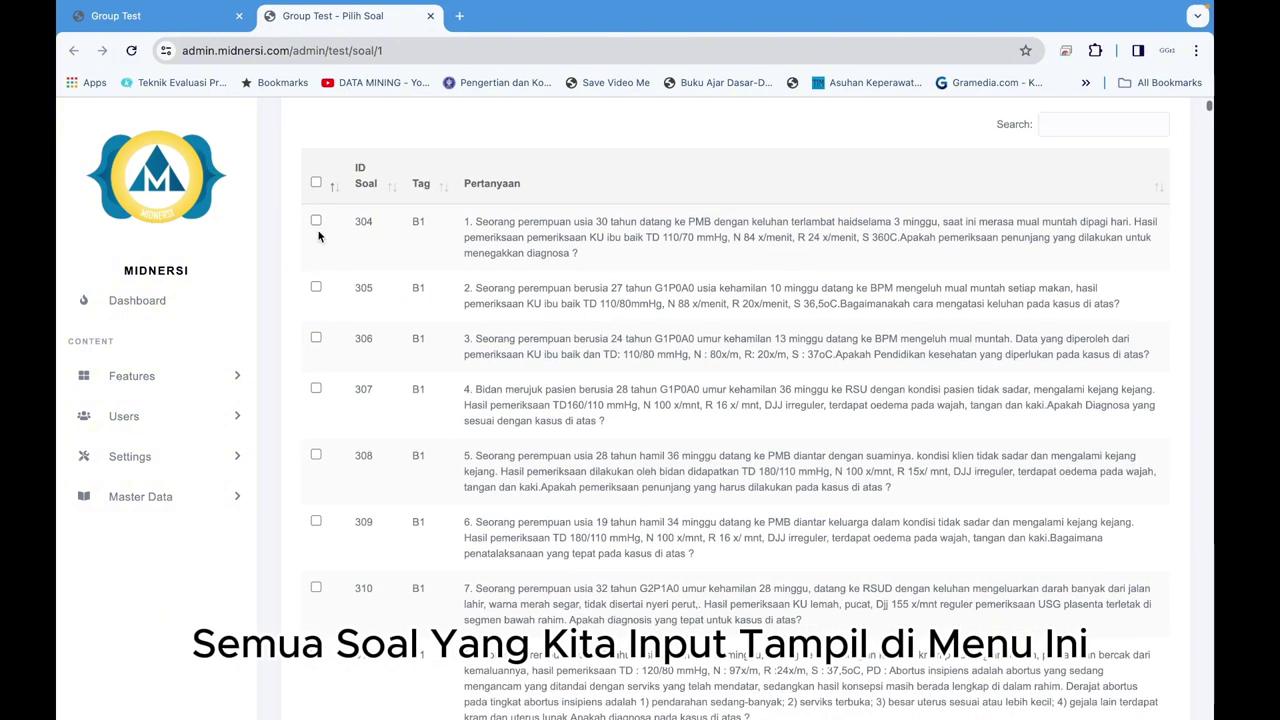
{"action": "left_click", "coordinate": [316, 222]}
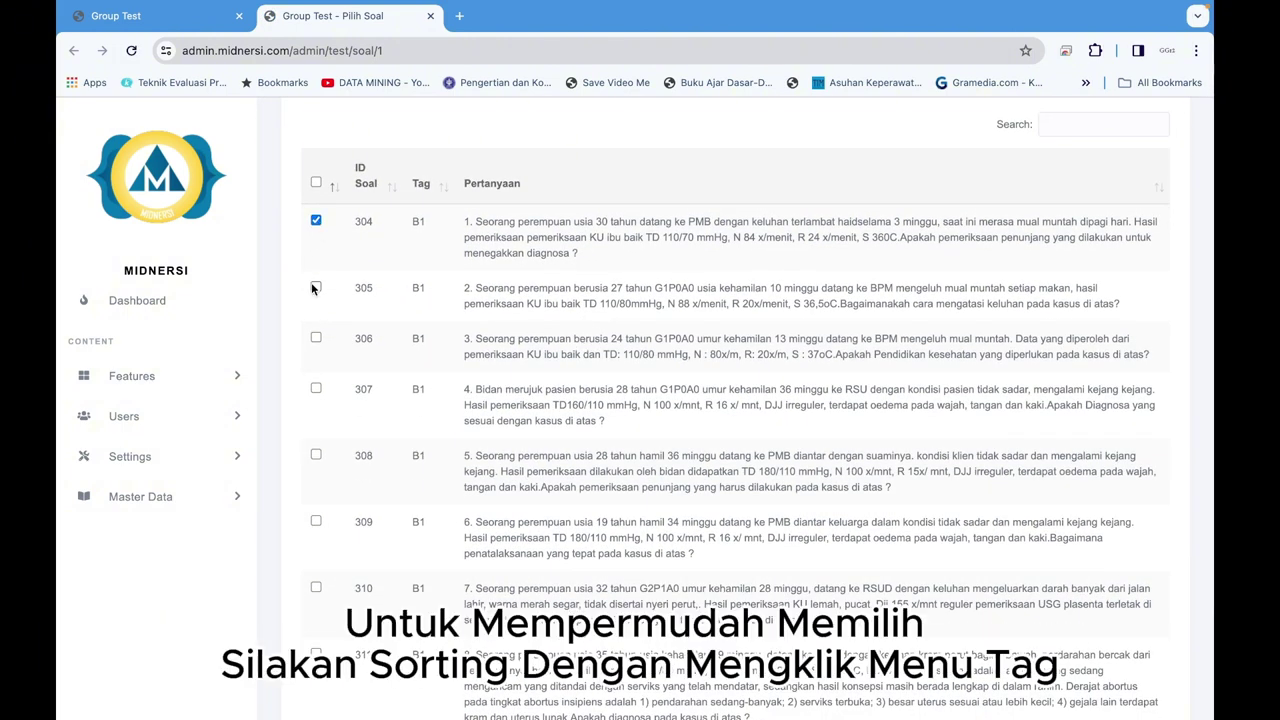
{"action": "scroll", "coordinate": [314, 346], "scroll_direction": "up", "scroll_amount": 3}
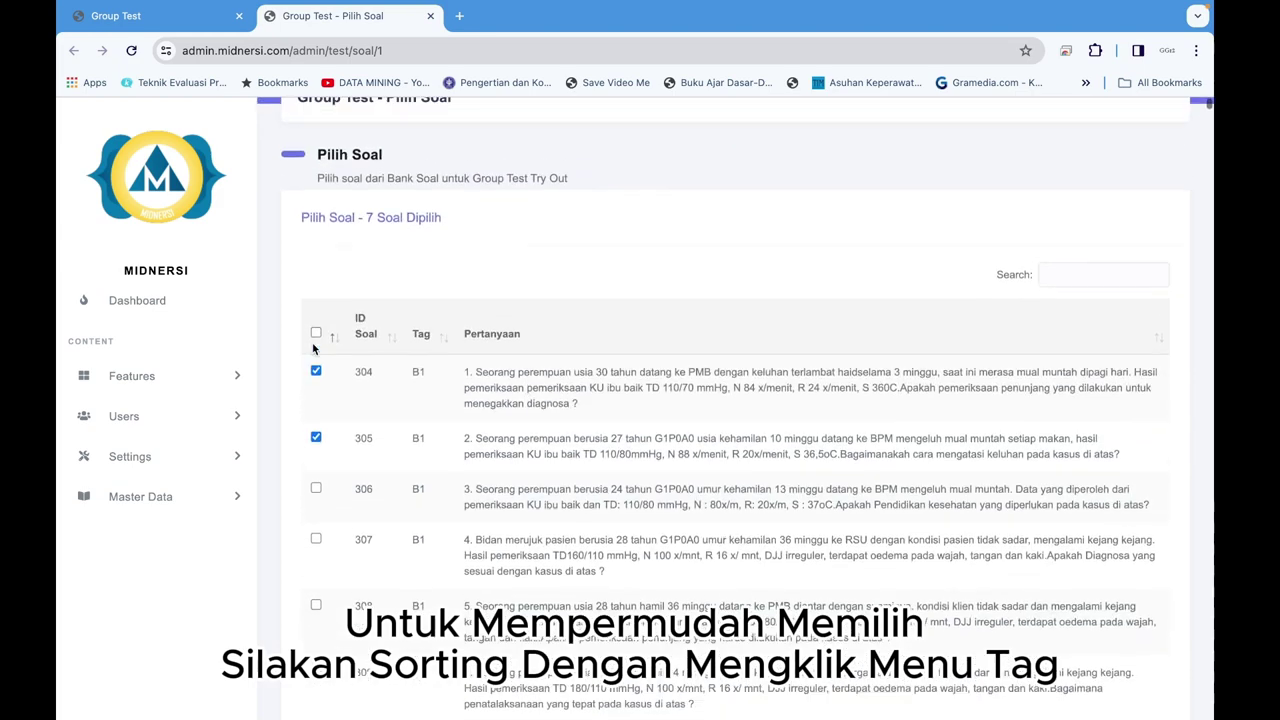
Look through the whole list of selectable questions for the group test, down to its Update option, without saving
{"action": "scroll", "coordinate": [313, 348], "scroll_direction": "down", "scroll_amount": 7}
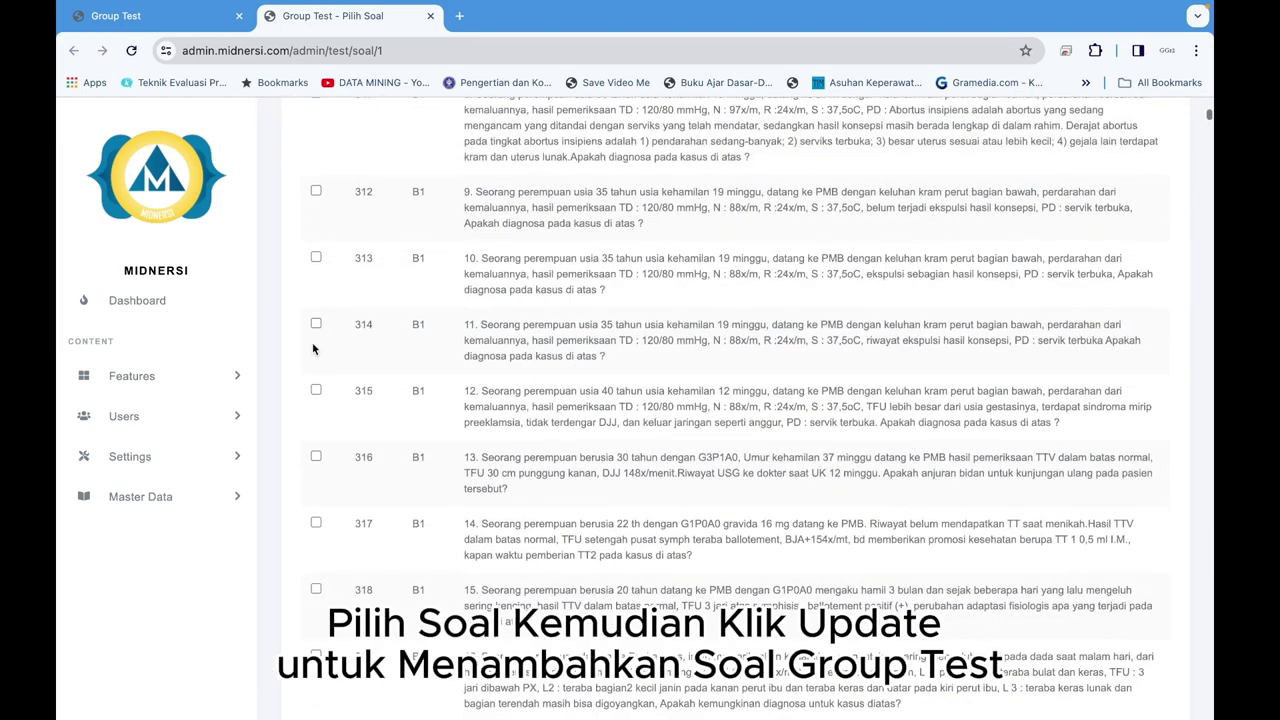
{"action": "scroll", "coordinate": [312, 348], "scroll_direction": "down", "scroll_amount": 20}
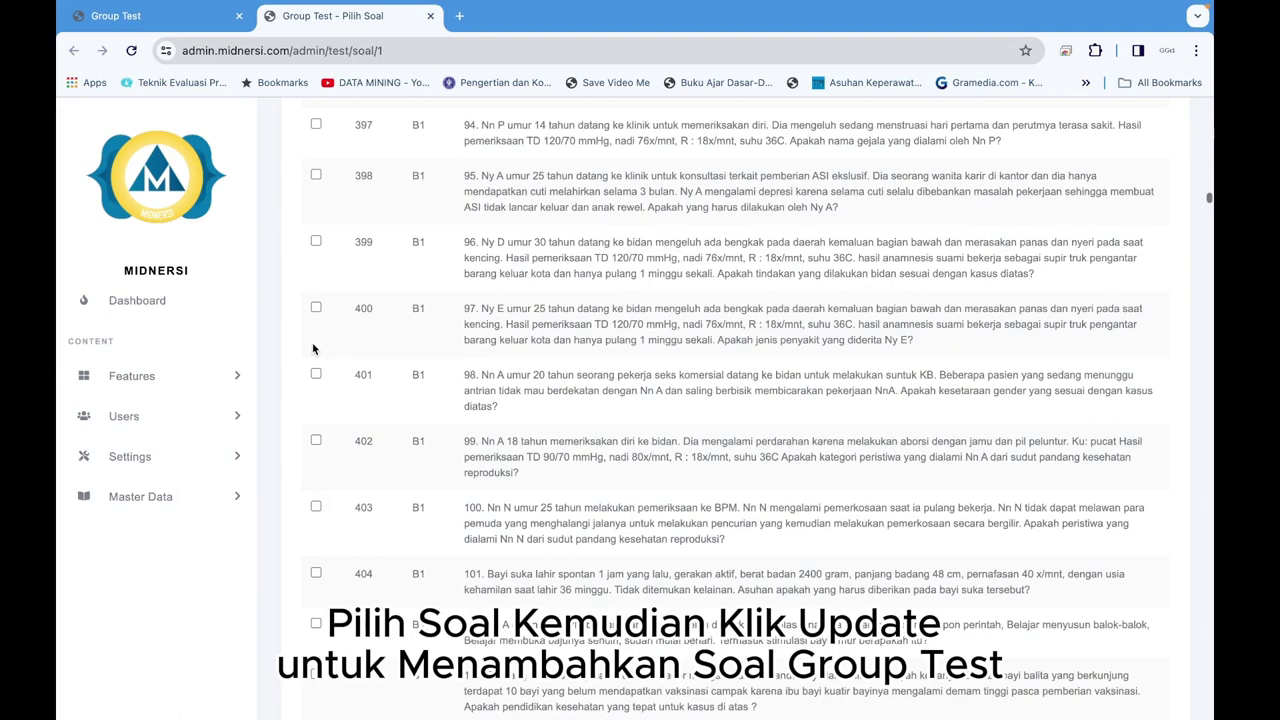
{"action": "scroll", "coordinate": [313, 348], "scroll_direction": "down", "scroll_amount": 20}
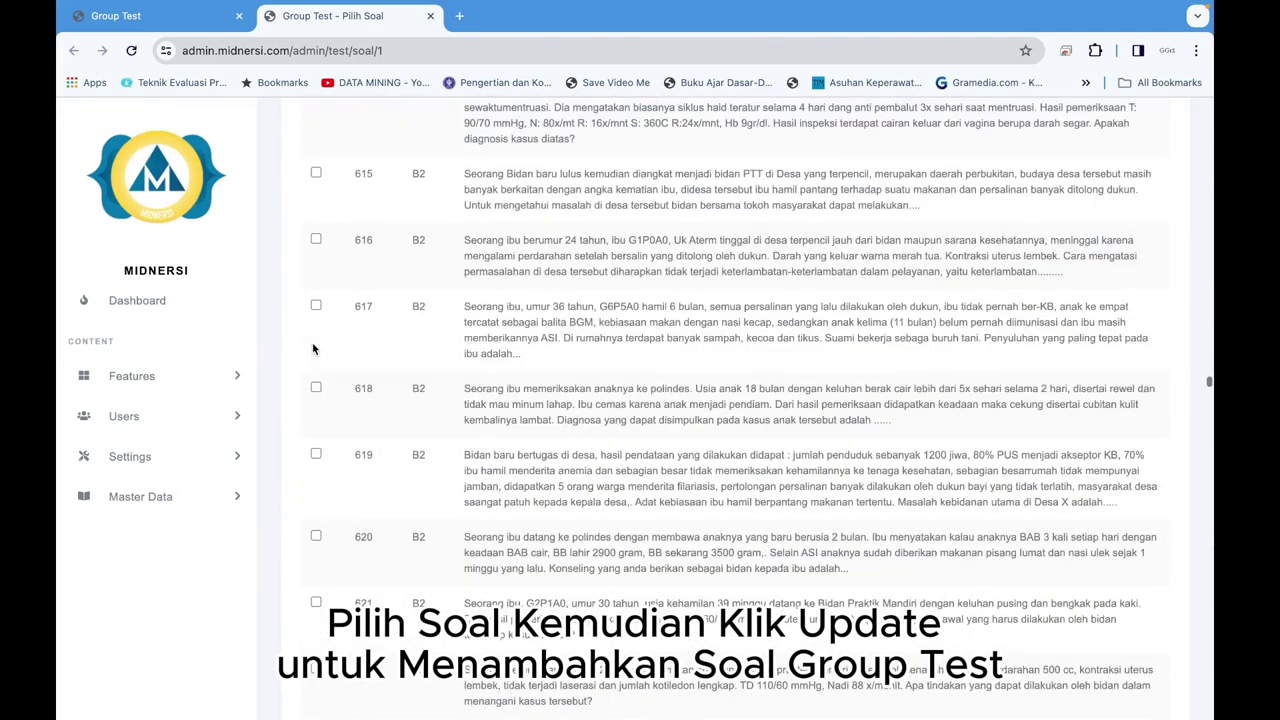
{"action": "scroll", "coordinate": [313, 348], "scroll_direction": "down", "scroll_amount": 20}
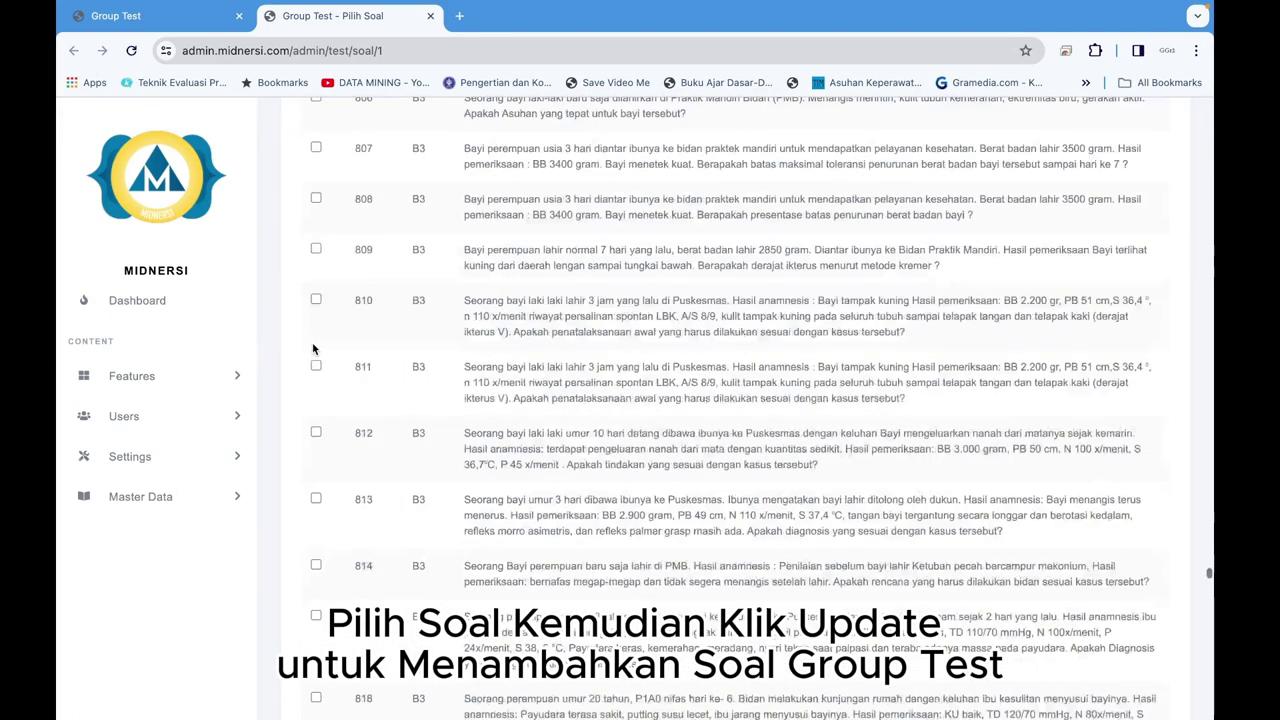
{"action": "scroll", "coordinate": [313, 348], "scroll_direction": "down", "scroll_amount": 20}
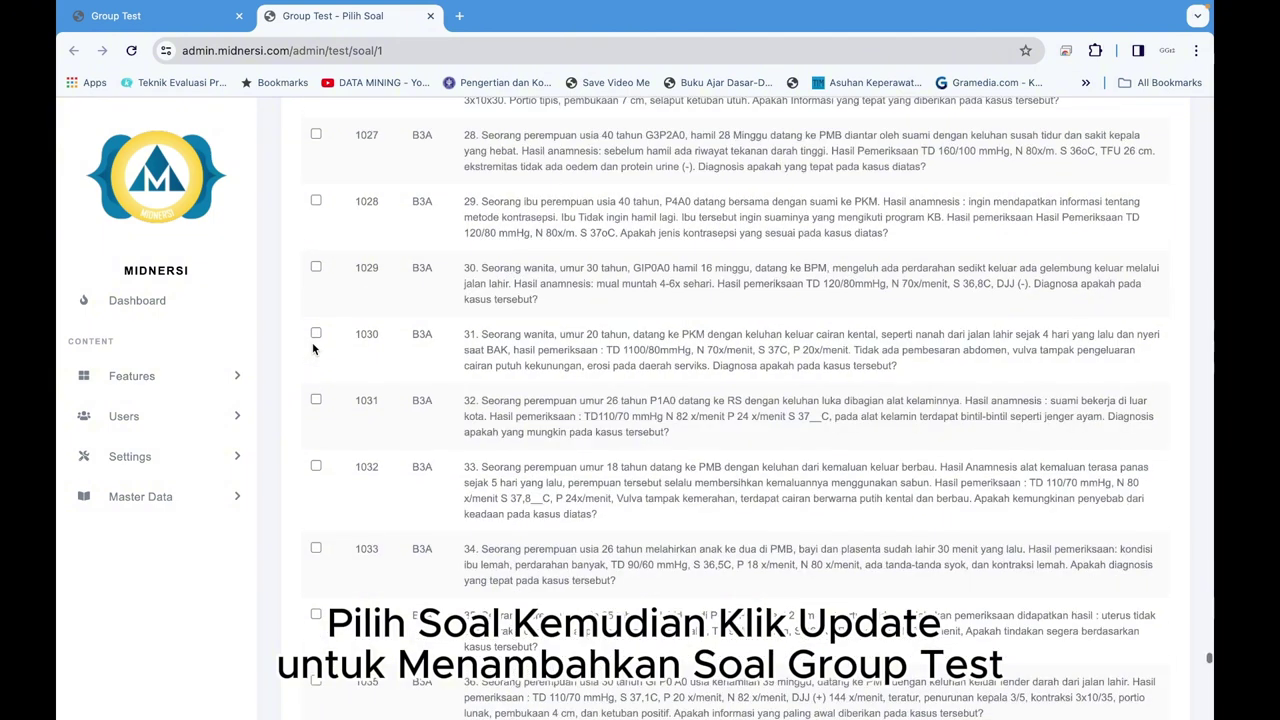
{"action": "scroll", "coordinate": [312, 342], "scroll_direction": "down", "scroll_amount": 20}
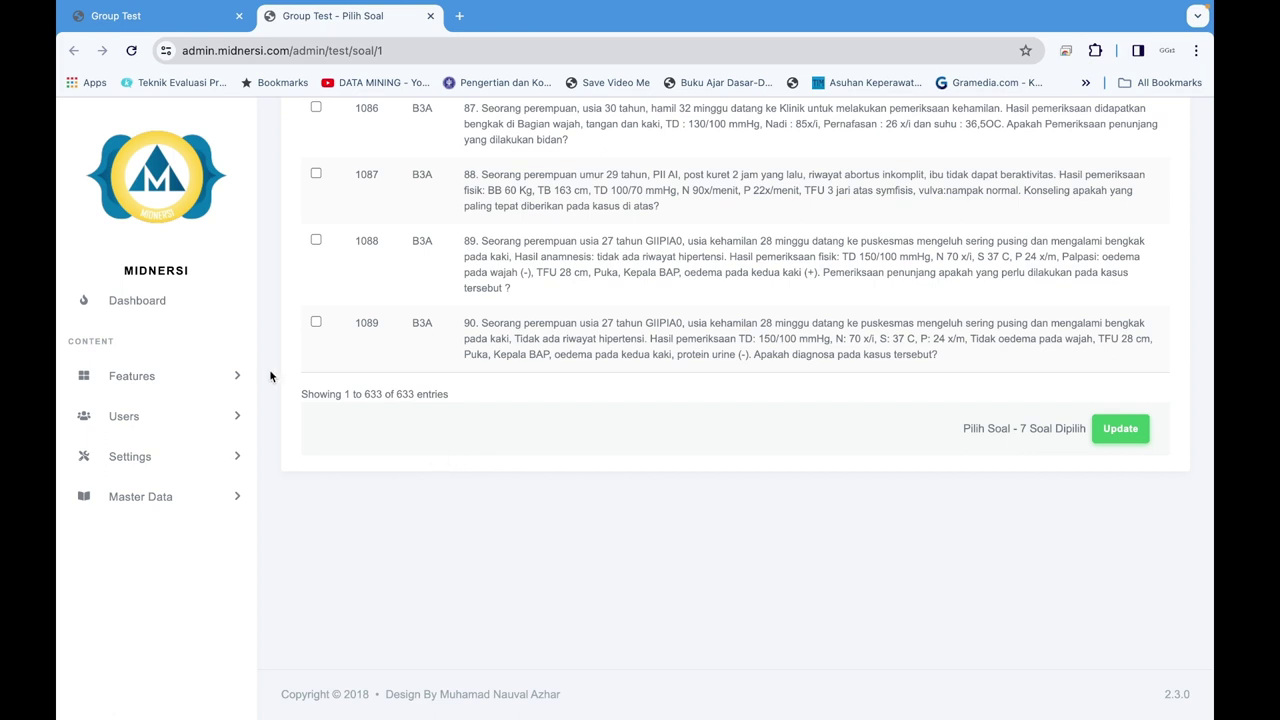
Return to the dashboard, open the Discussion page, and read the conversation in the detail of discussion 131
{"action": "left_click", "coordinate": [166, 306]}
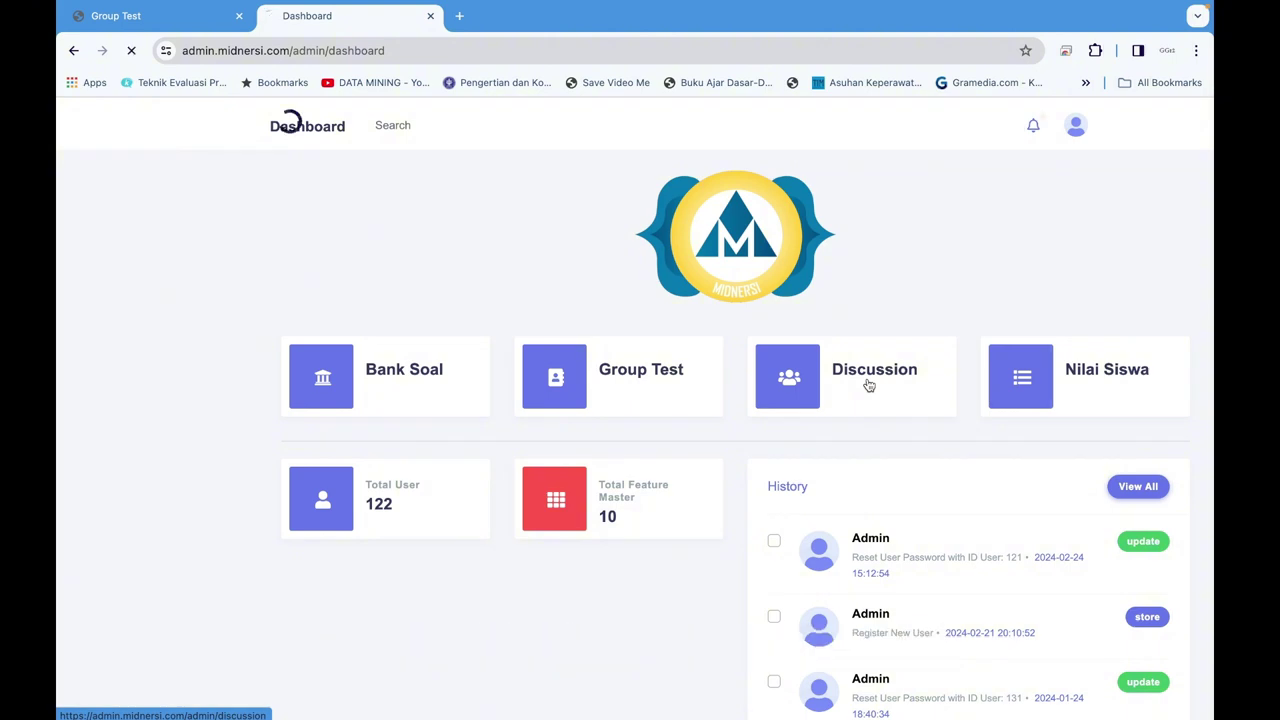
{"action": "left_click", "coordinate": [869, 386]}
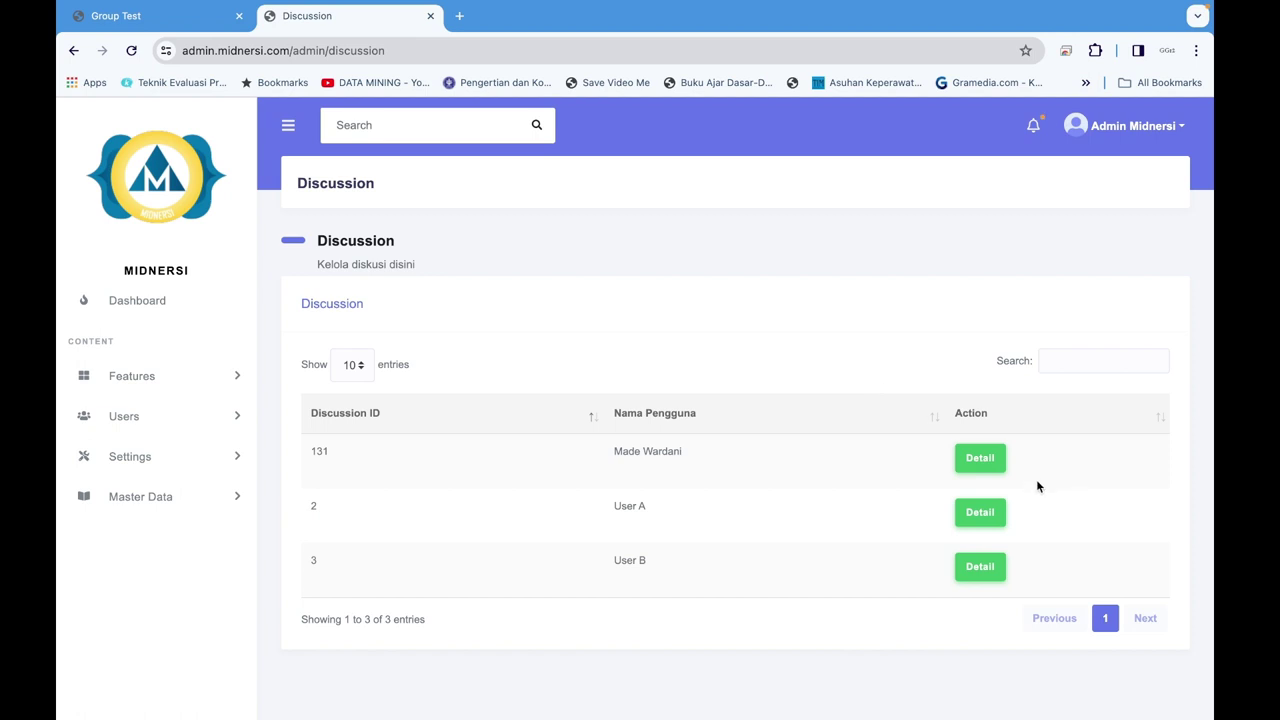
{"action": "left_click", "coordinate": [980, 458]}
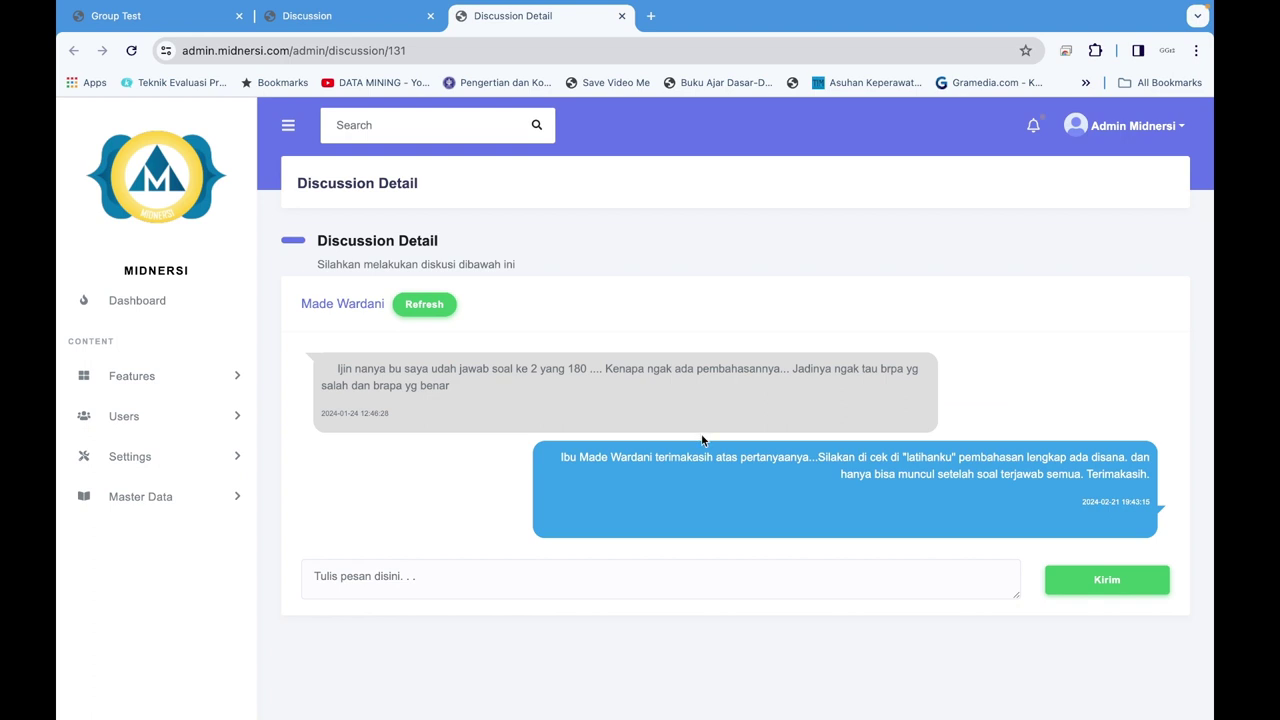
{"action": "scroll", "coordinate": [701, 433], "scroll_direction": "down", "scroll_amount": 1}
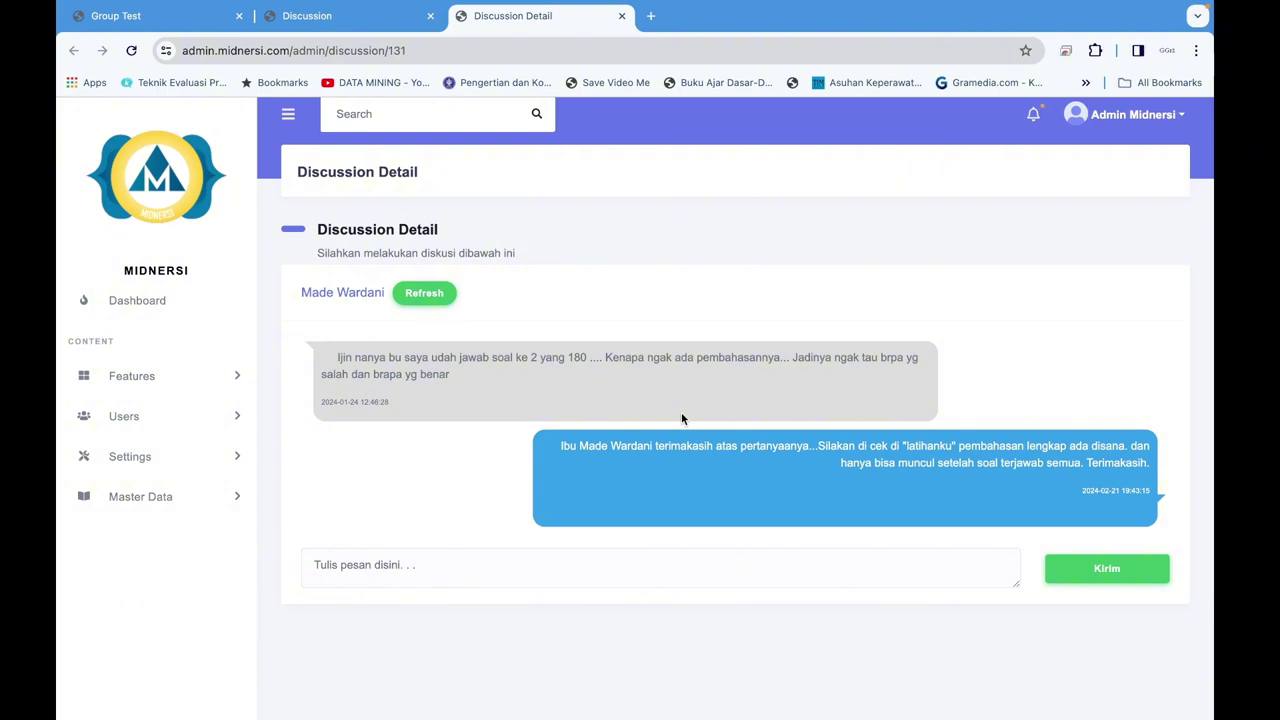
Return to the dashboard and open Nilai Siswa to look through the users' test results
{"action": "left_click", "coordinate": [137, 305]}
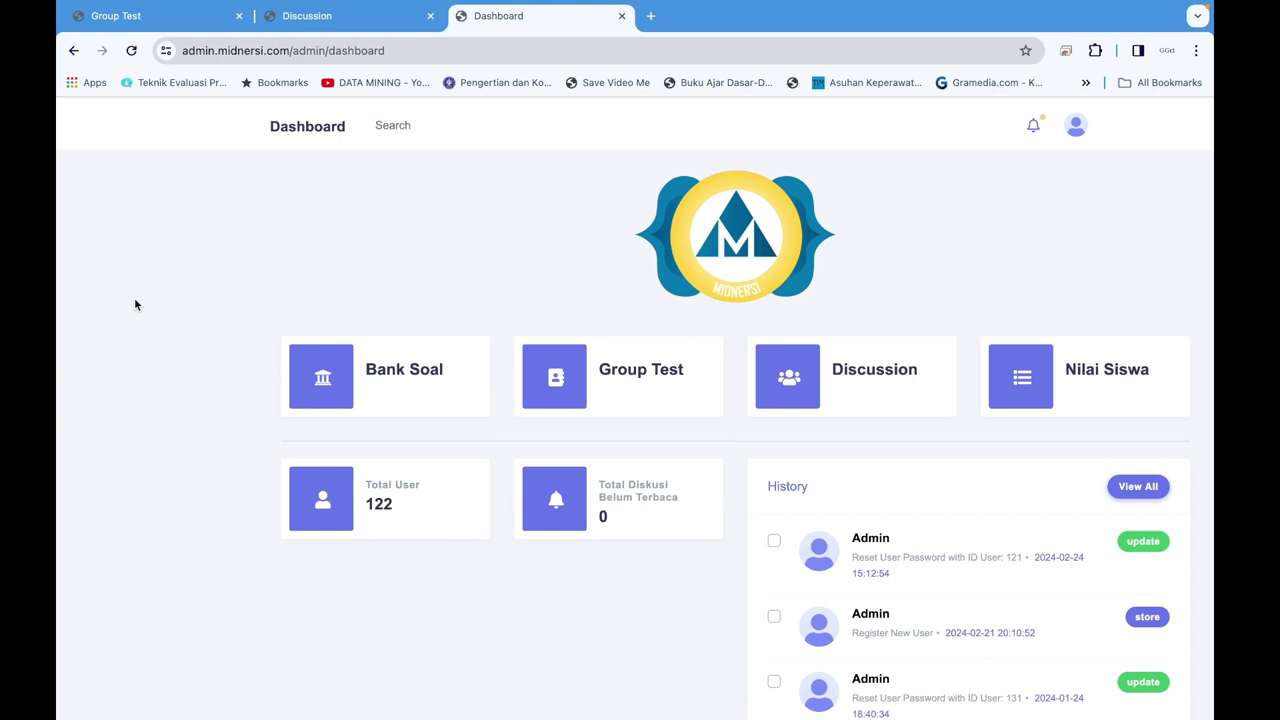
{"action": "left_click", "coordinate": [1076, 381]}
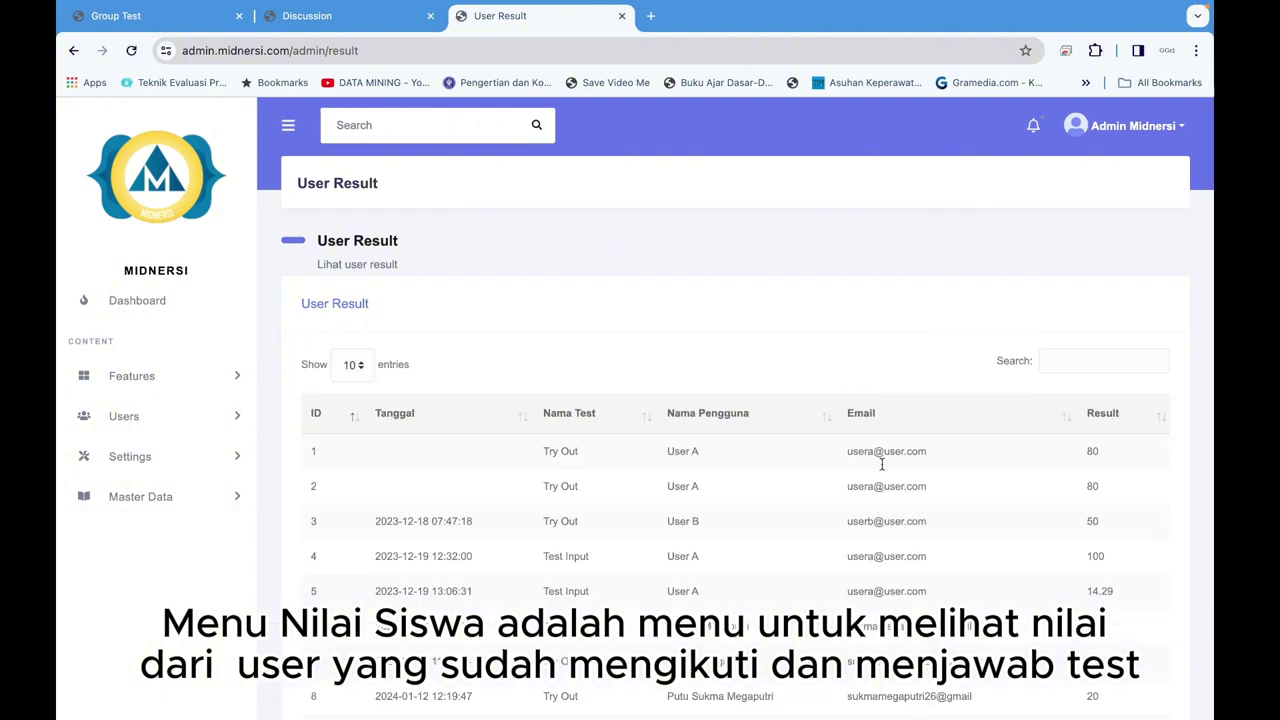
{"action": "scroll", "coordinate": [881, 464], "scroll_direction": "down", "scroll_amount": 2}
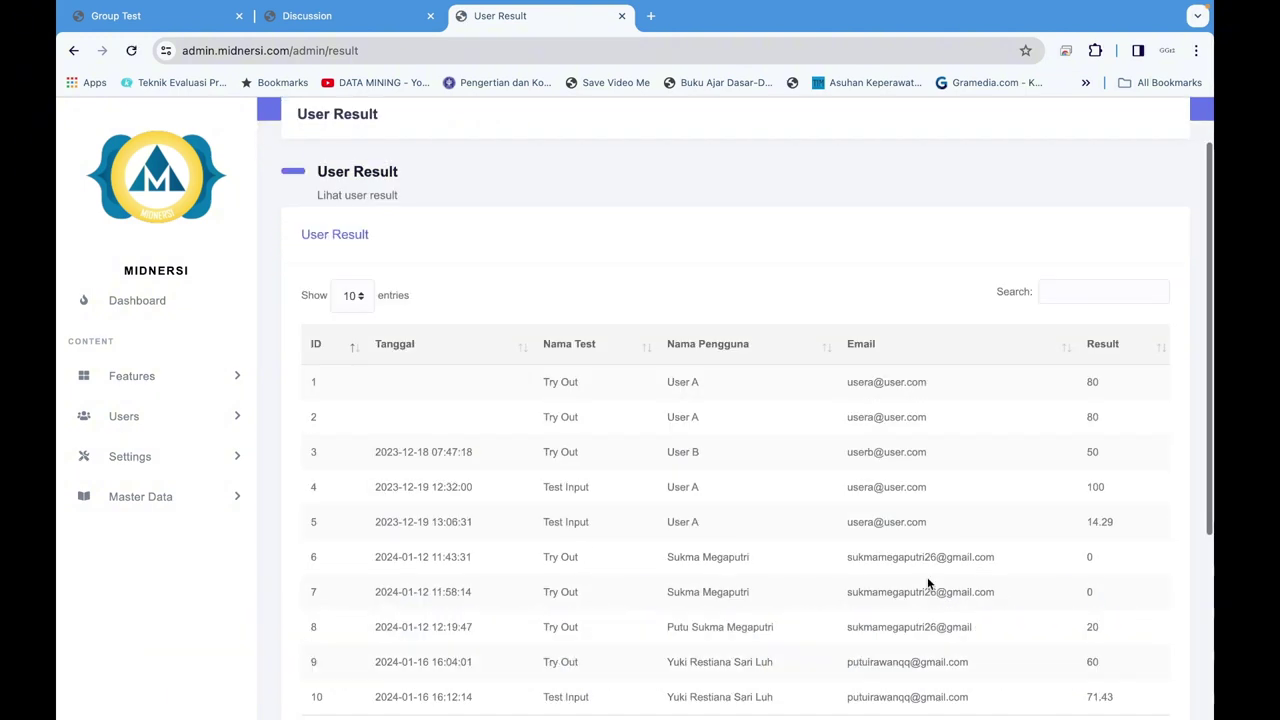
{"action": "scroll", "coordinate": [927, 584], "scroll_direction": "down", "scroll_amount": 3}
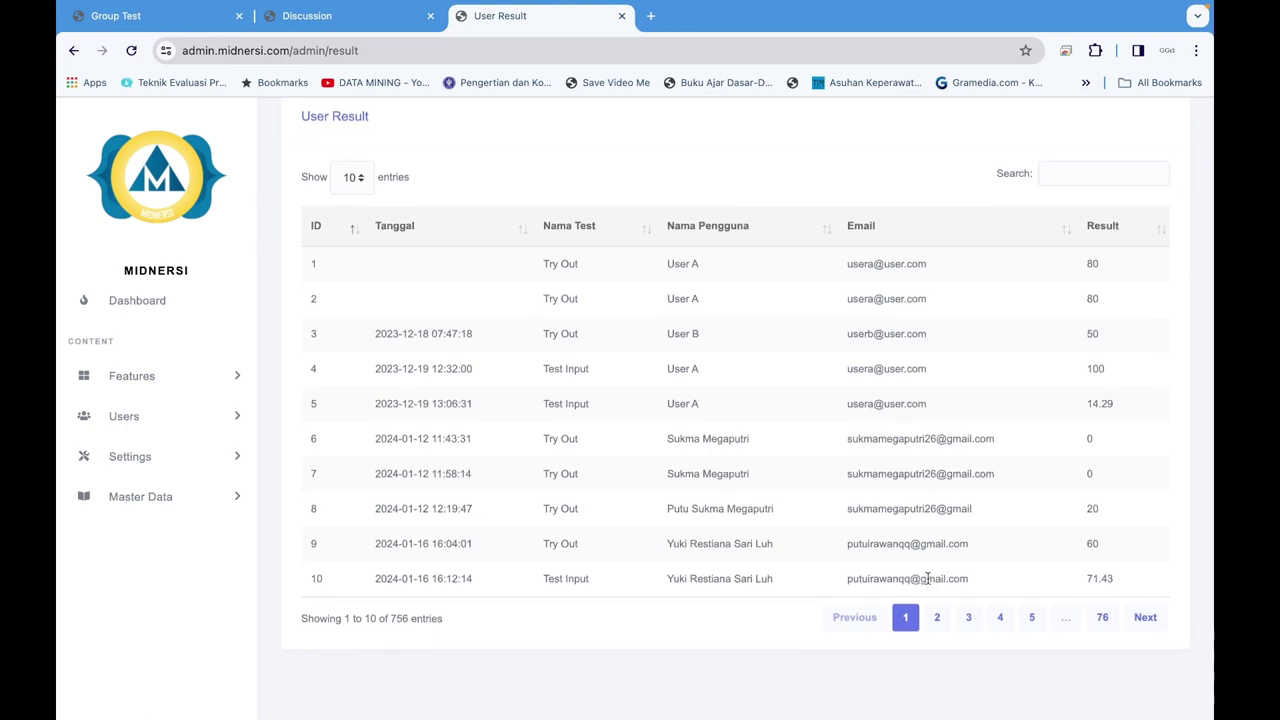
{"action": "scroll", "coordinate": [927, 578], "scroll_direction": "down", "scroll_amount": 1}
{"action": "scroll", "coordinate": [506, 335], "scroll_direction": "up", "scroll_amount": 1}
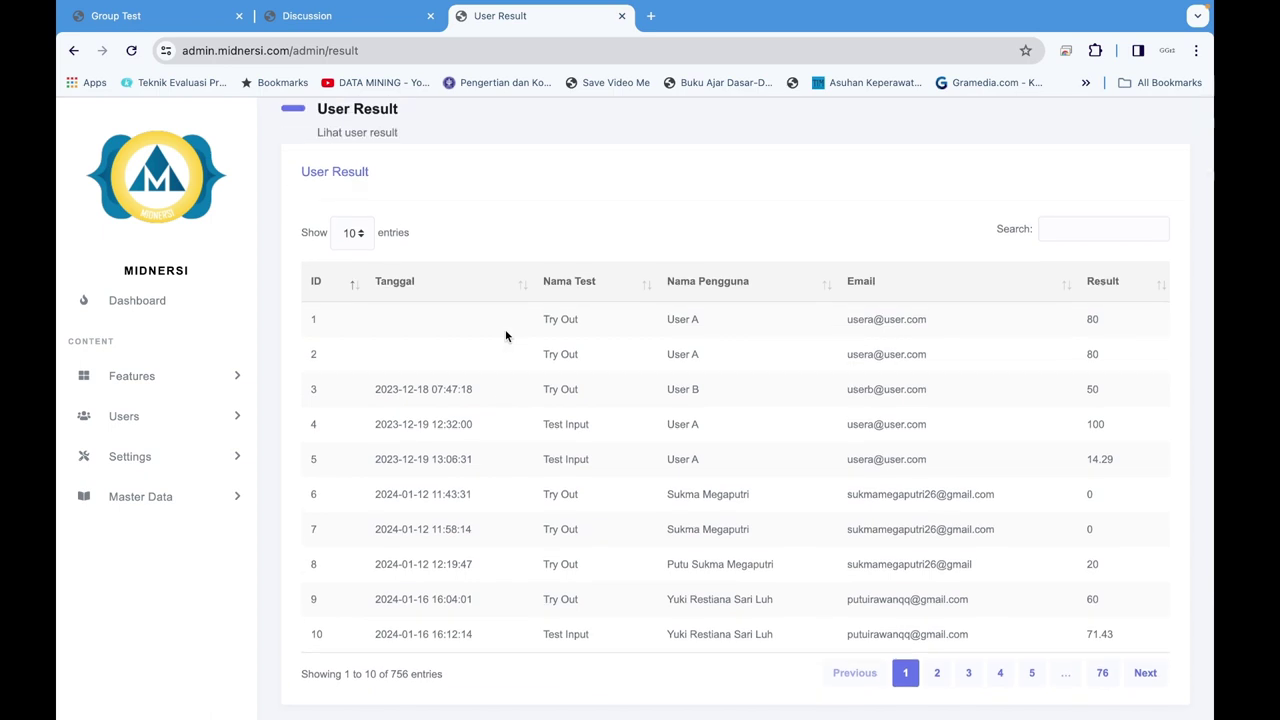
Return to the dashboard and open Total User to look through the list of users and their roles
{"action": "left_click", "coordinate": [140, 301]}
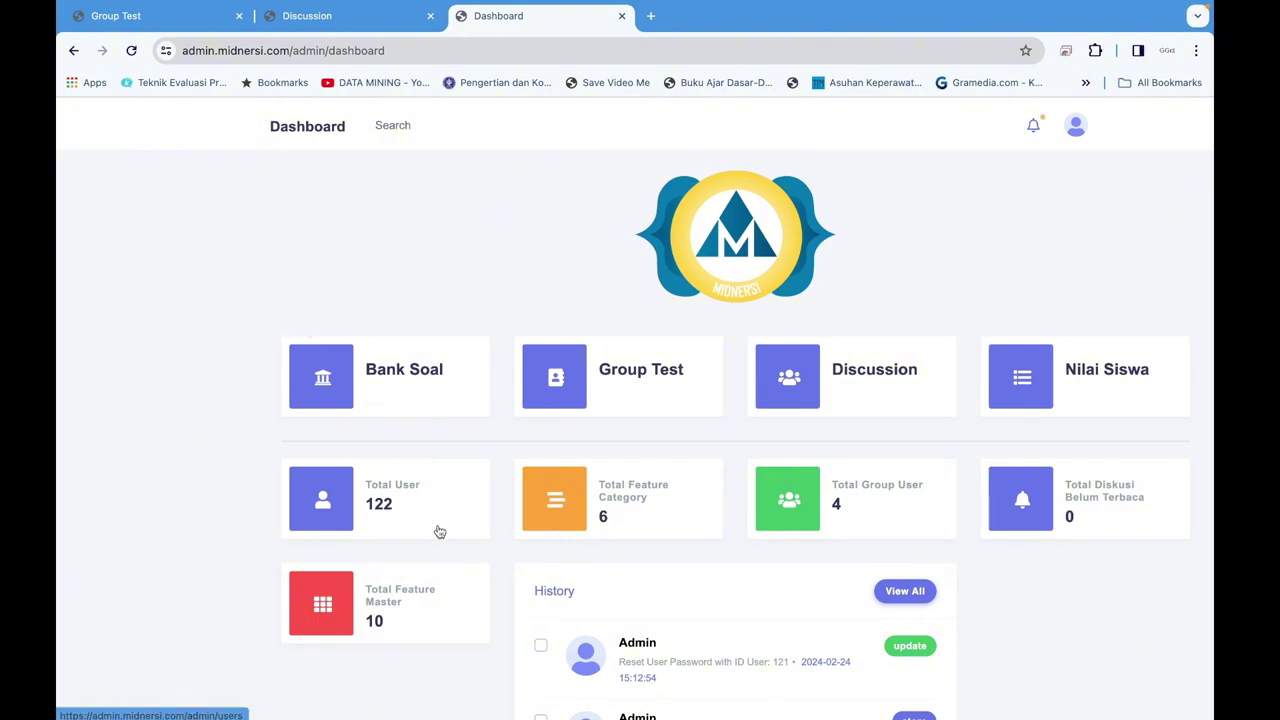
{"action": "scroll", "coordinate": [430, 525], "scroll_direction": "down", "scroll_amount": 1}
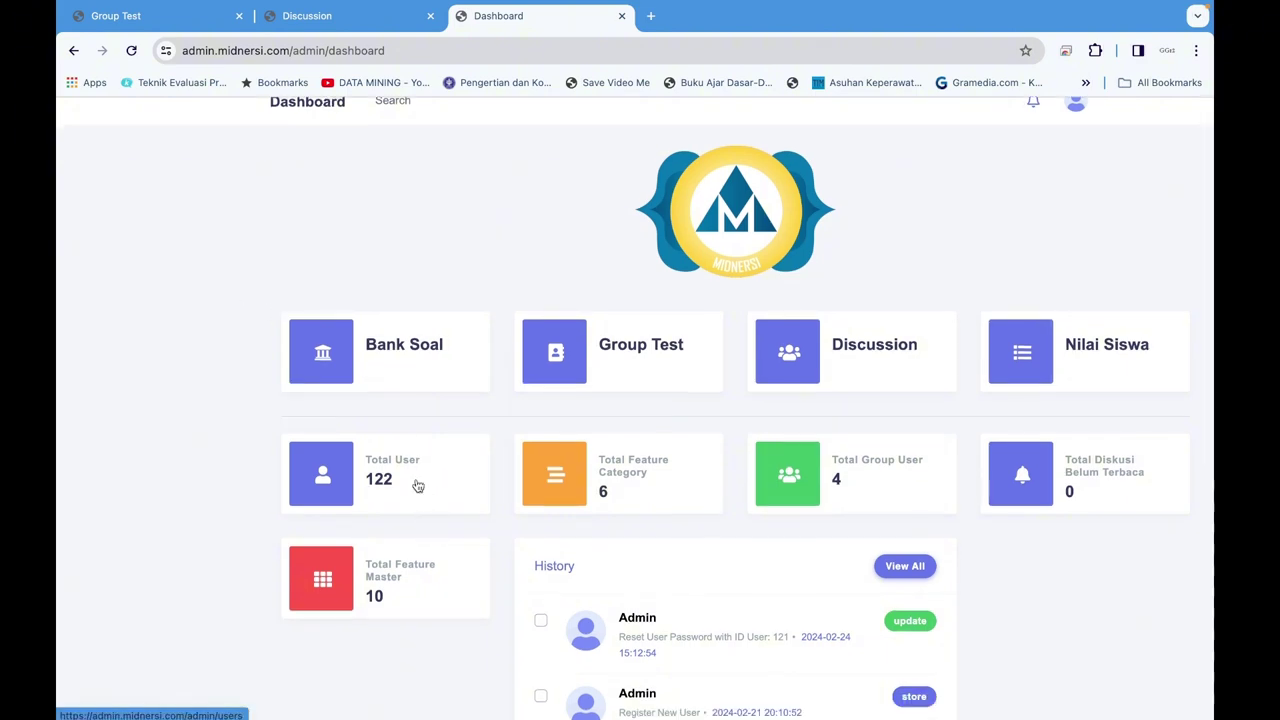
{"action": "left_click", "coordinate": [418, 486]}
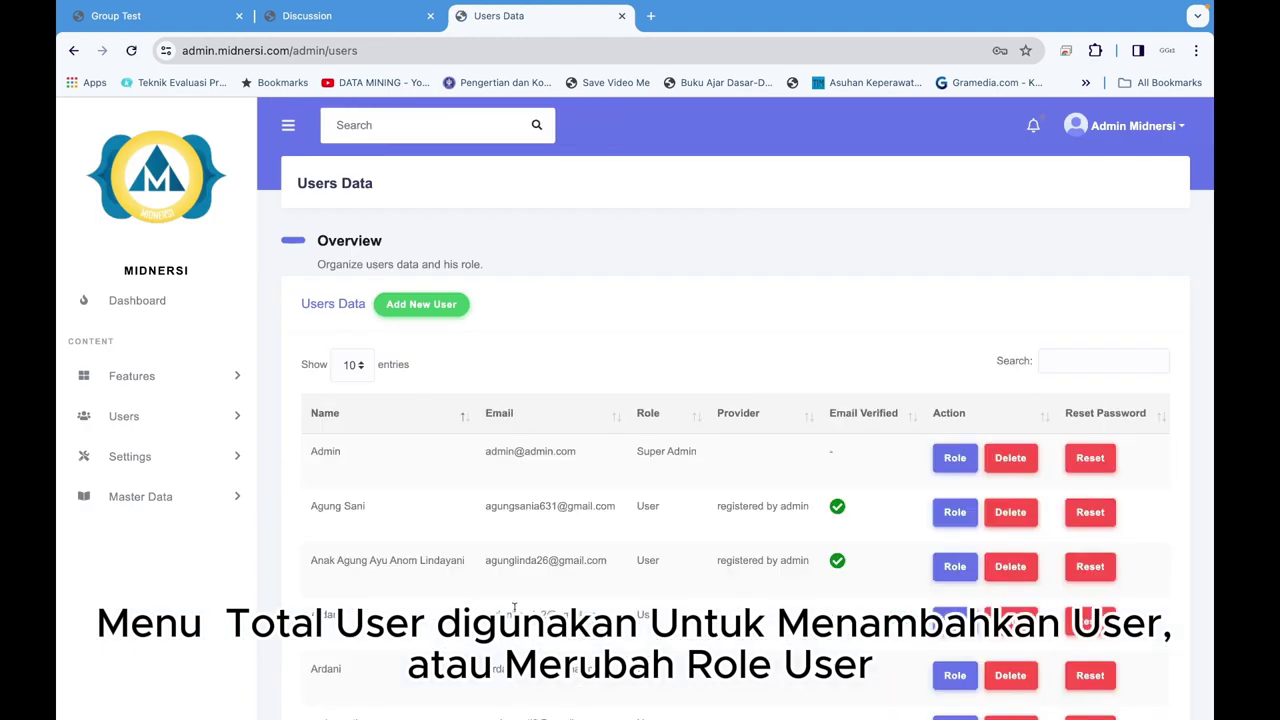
{"action": "scroll", "coordinate": [514, 607], "scroll_direction": "down", "scroll_amount": 2}
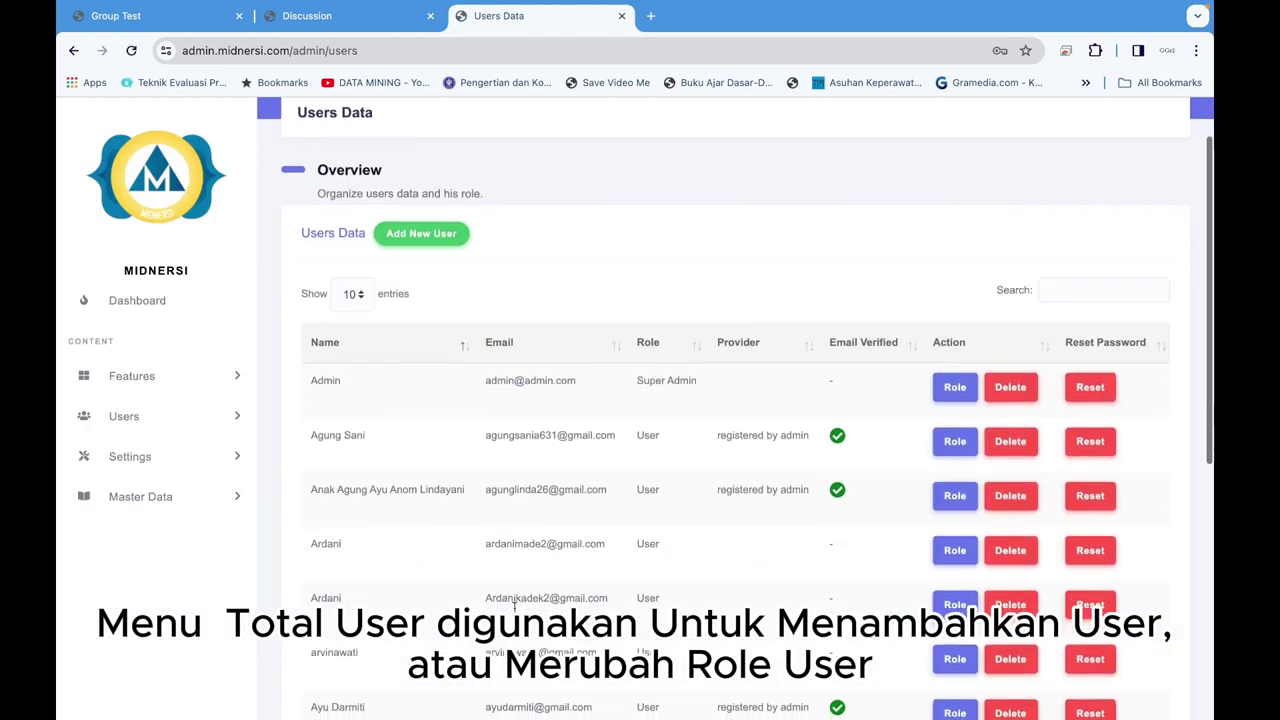
{"action": "scroll", "coordinate": [514, 605], "scroll_direction": "down", "scroll_amount": 1}
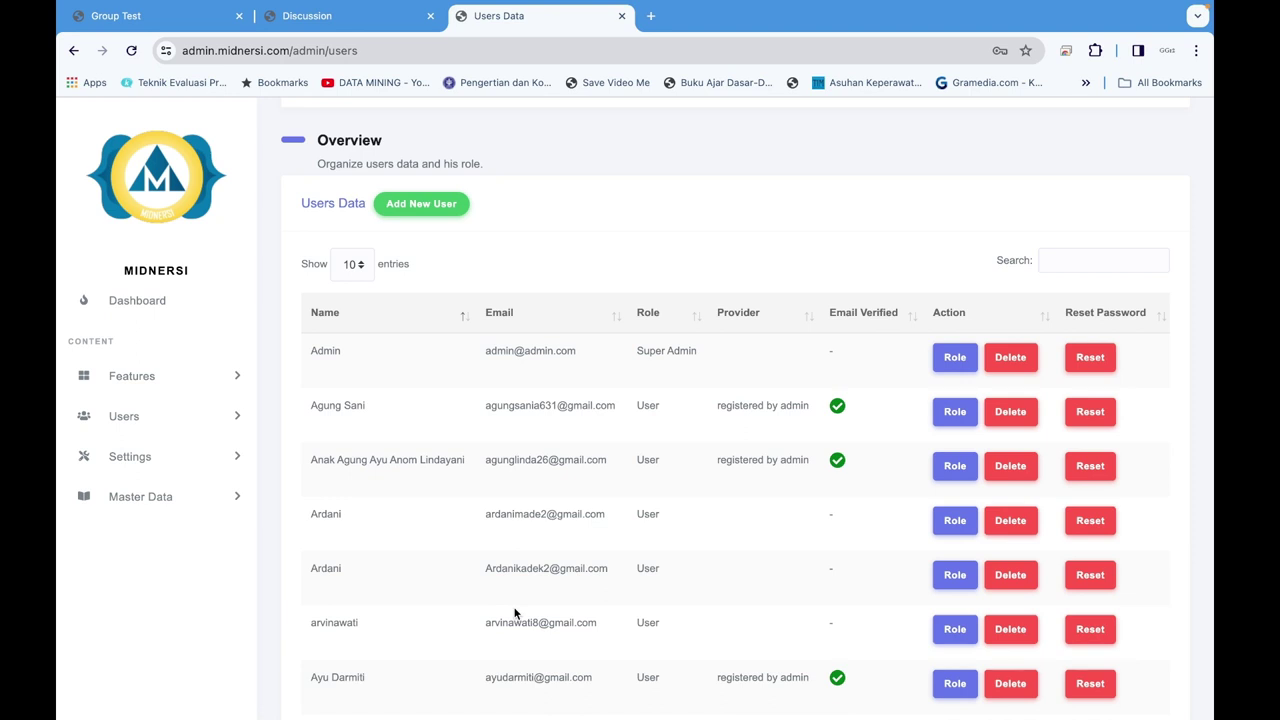
{"action": "scroll", "coordinate": [514, 612], "scroll_direction": "down", "scroll_amount": 1}
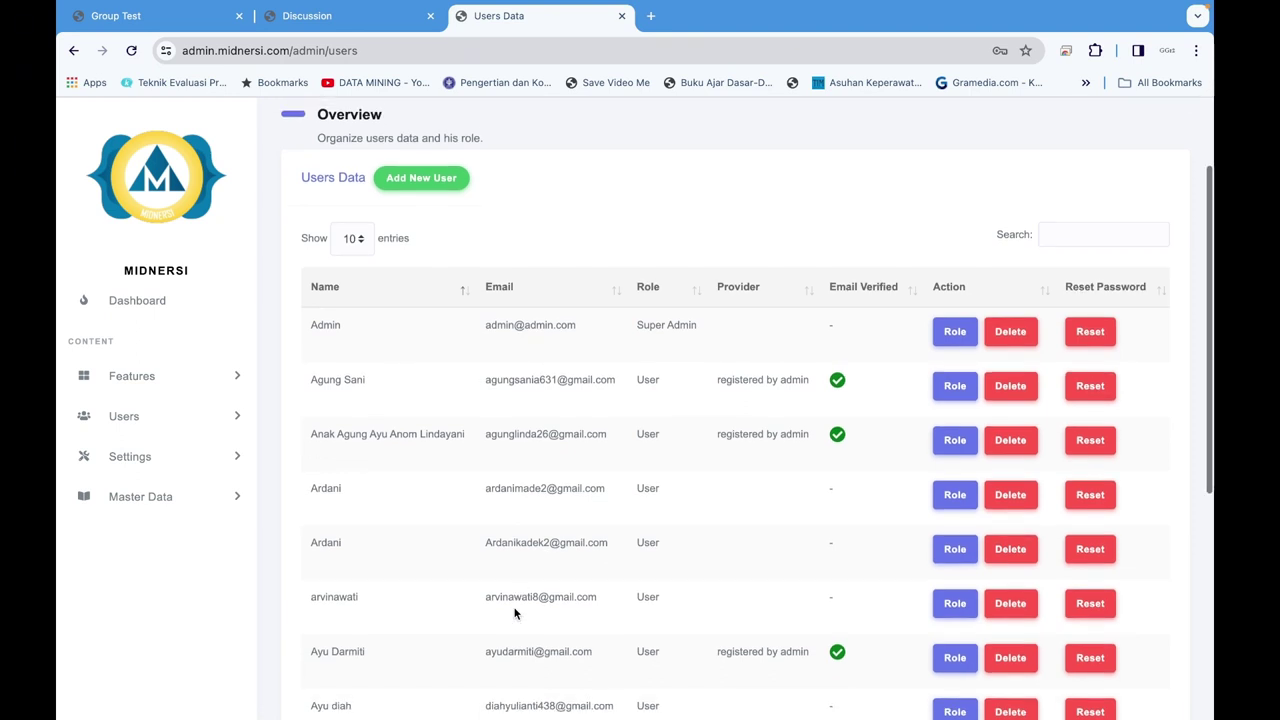
Open the role settings of the first user registered by admin, view the available roles, and close them without changes
{"action": "left_click", "coordinate": [950, 378]}
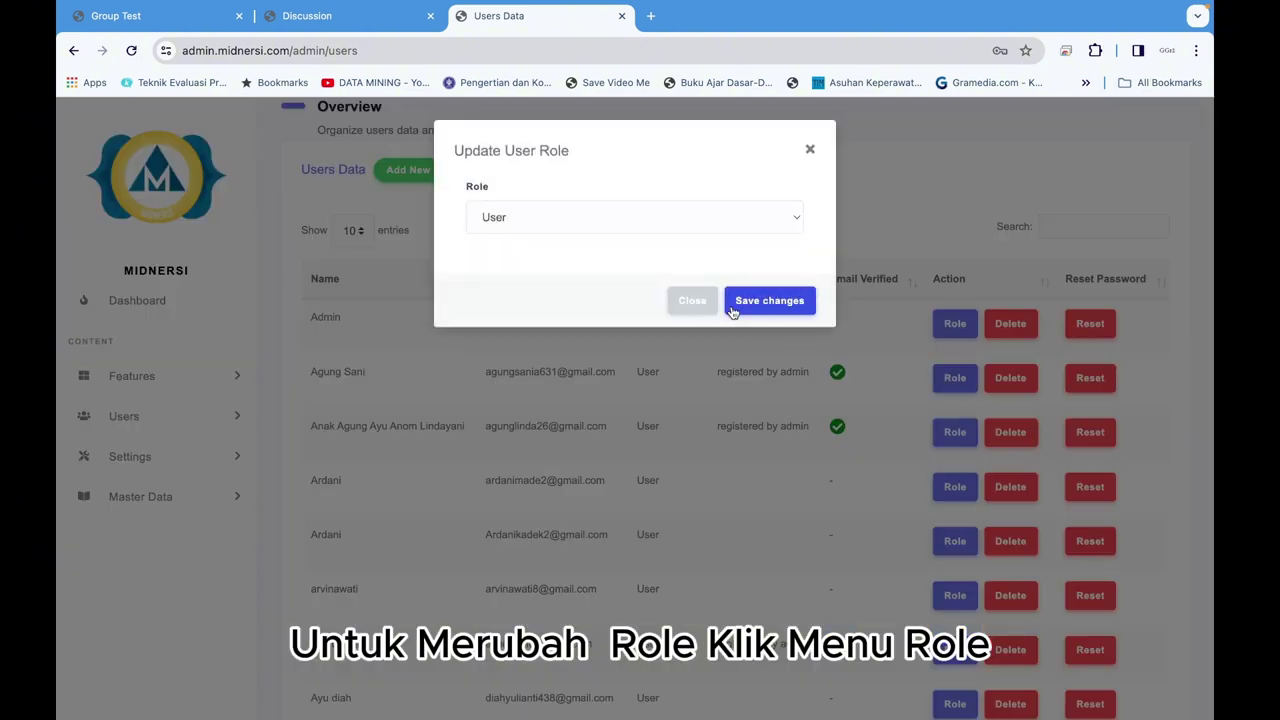
{"action": "left_click", "coordinate": [701, 216]}
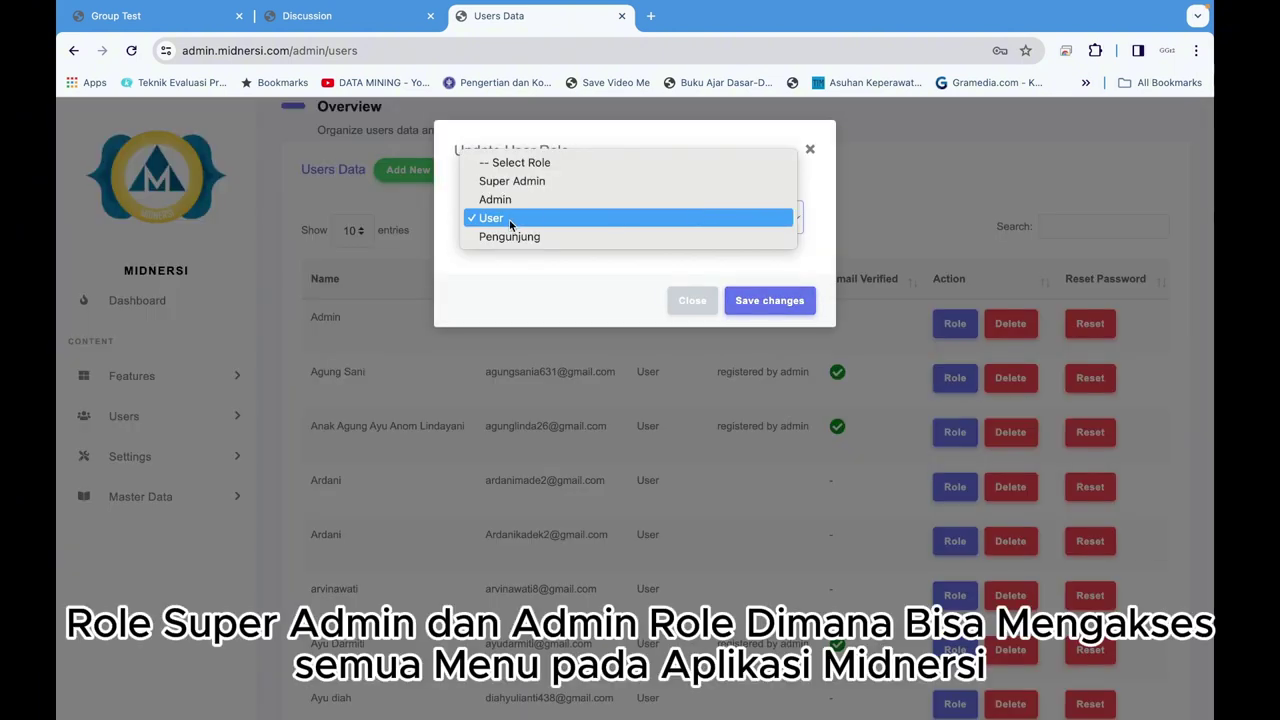
{"action": "left_click", "coordinate": [811, 153]}
{"action": "left_click", "coordinate": [812, 152]}
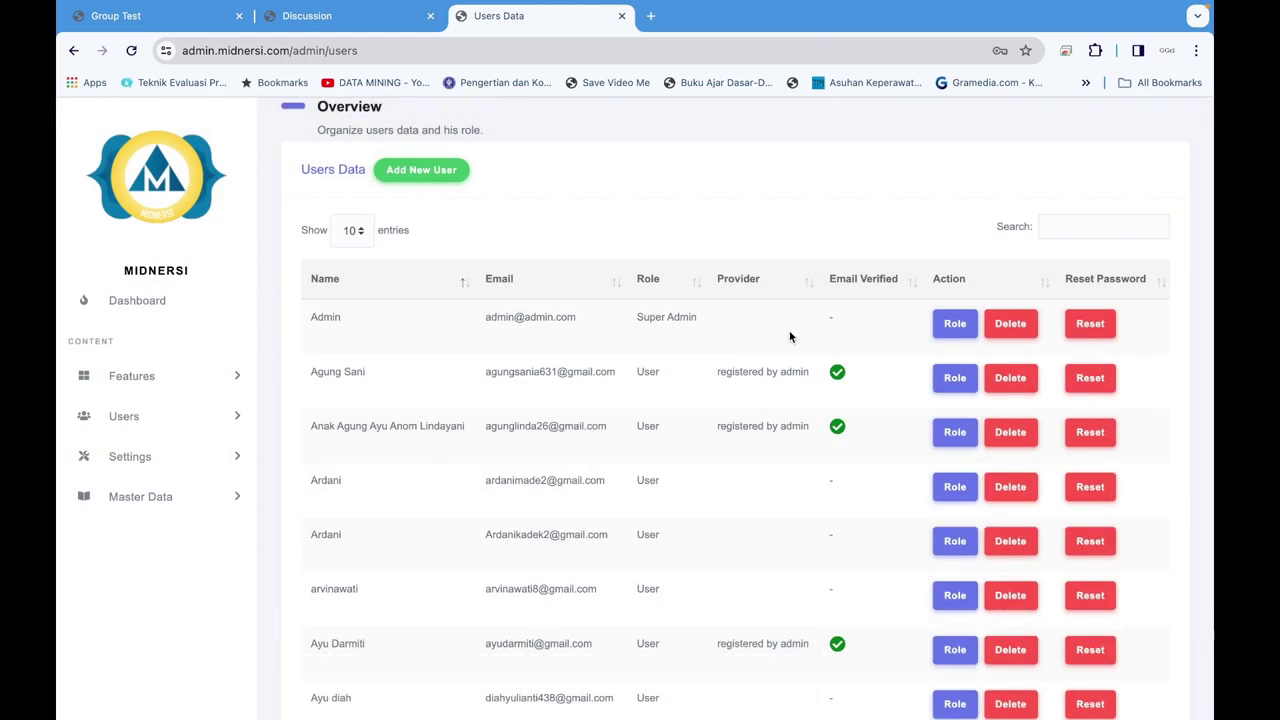
Open the form for adding a new user, go through its name, email and role fields, and close it without saving
{"action": "left_click", "coordinate": [417, 173]}
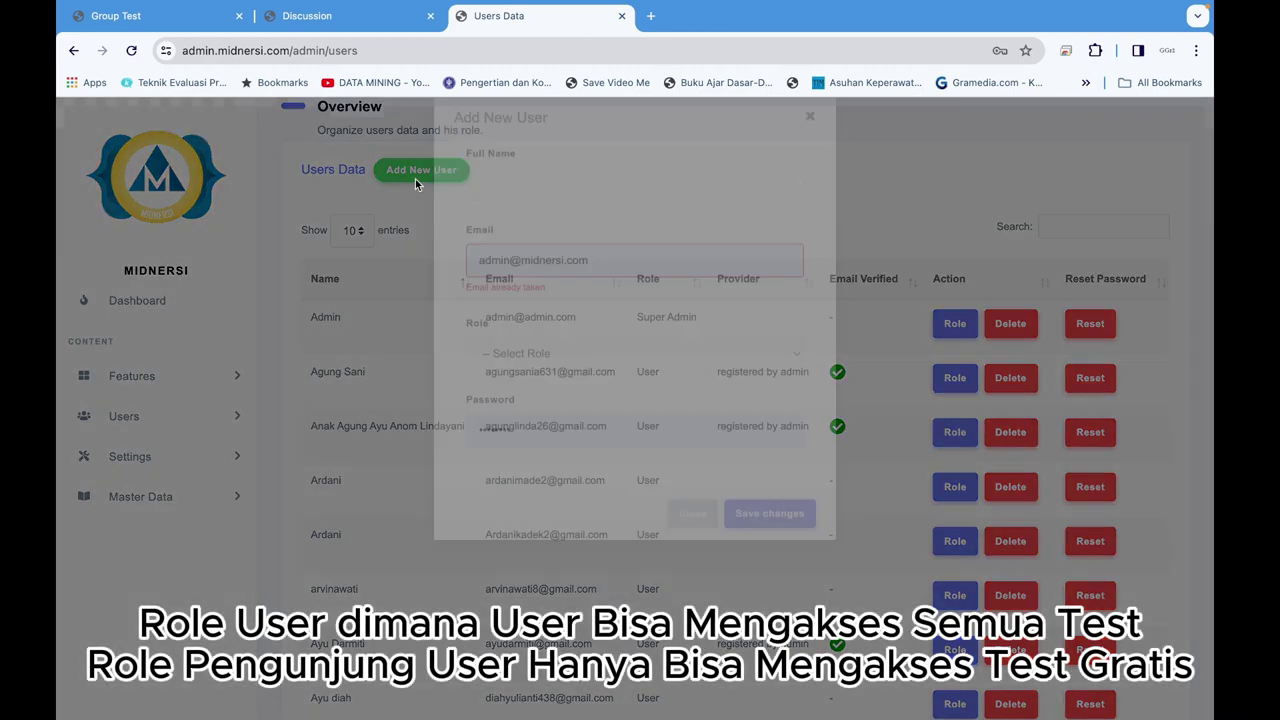
{"action": "left_click", "coordinate": [575, 218]}
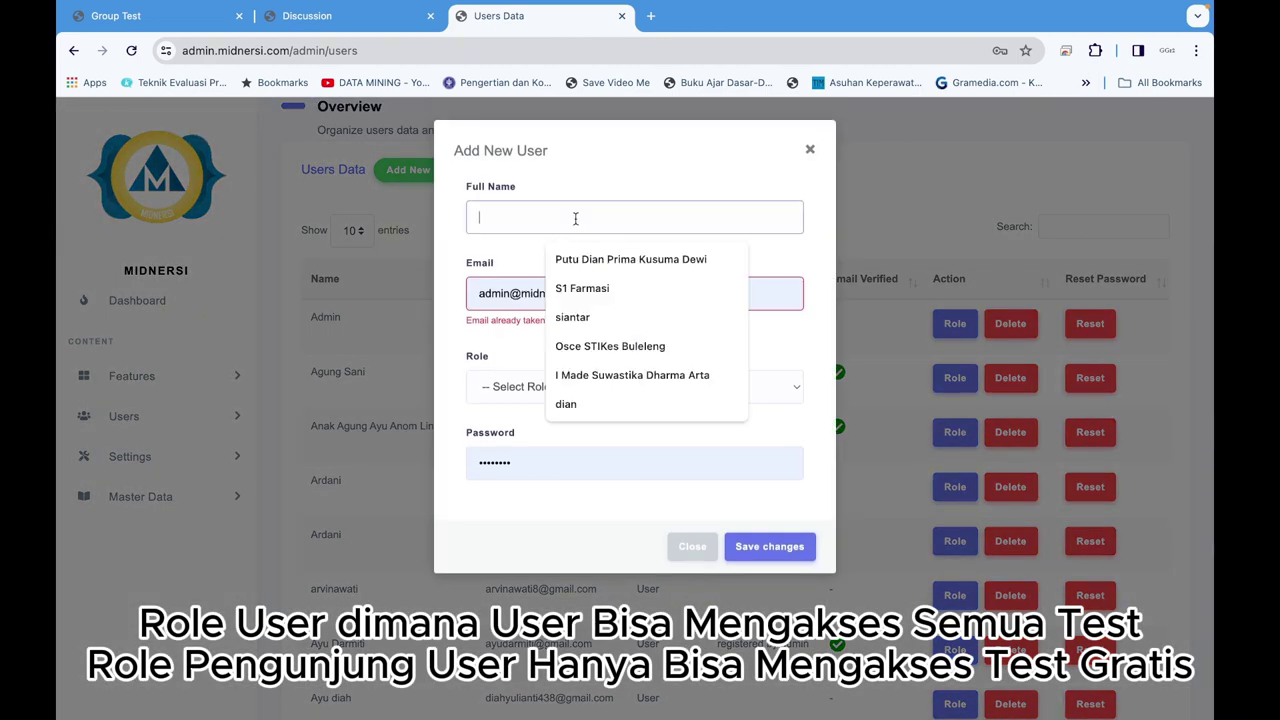
{"action": "left_click", "coordinate": [505, 291]}
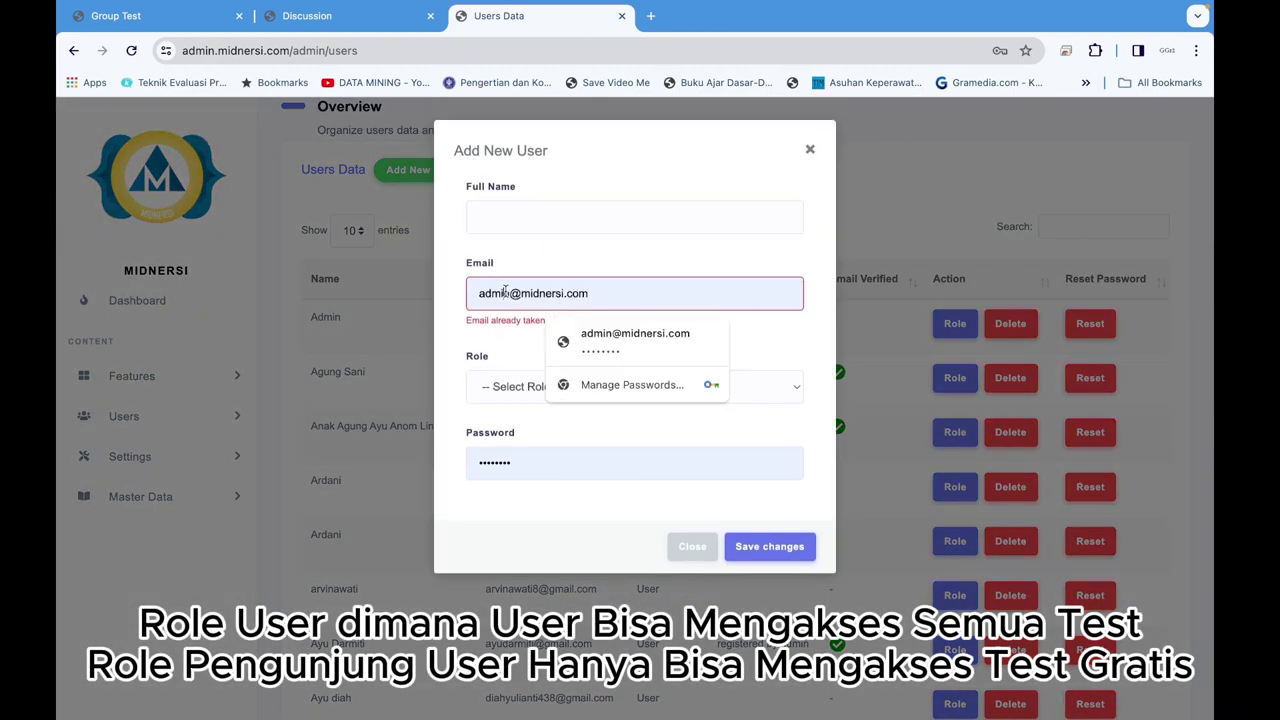
{"action": "left_click", "coordinate": [500, 385]}
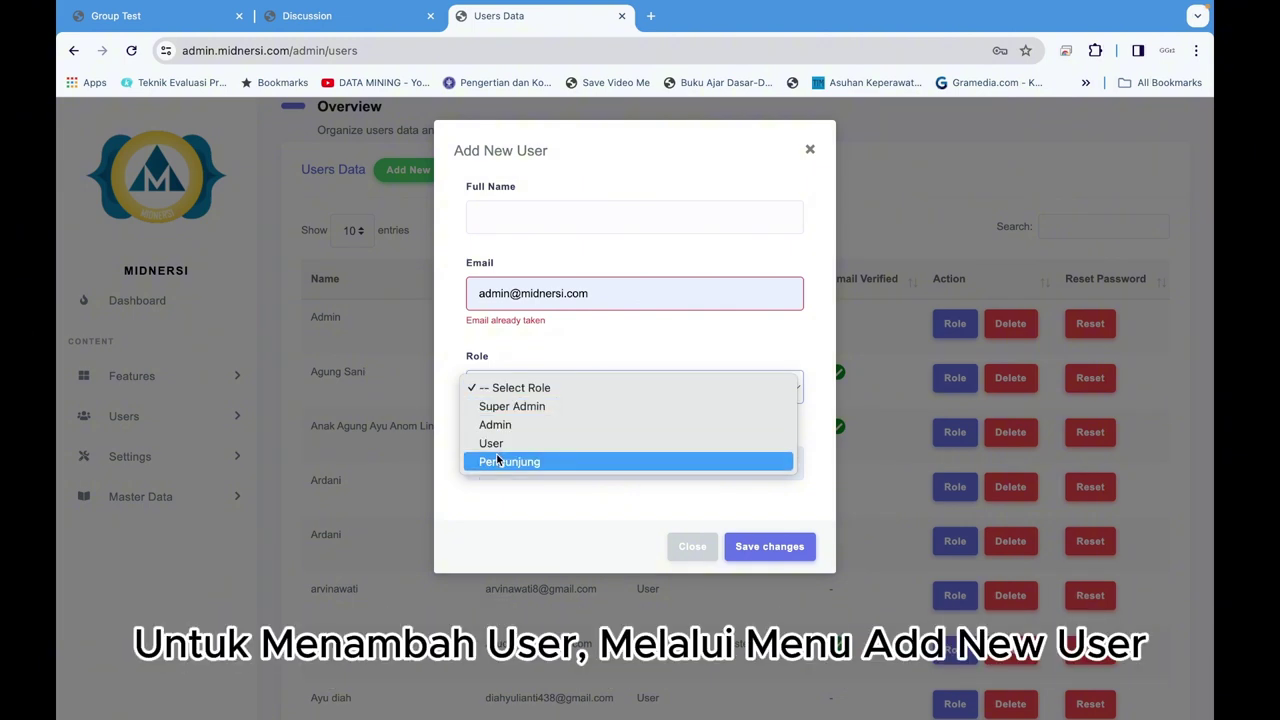
{"action": "left_click", "coordinate": [447, 422]}
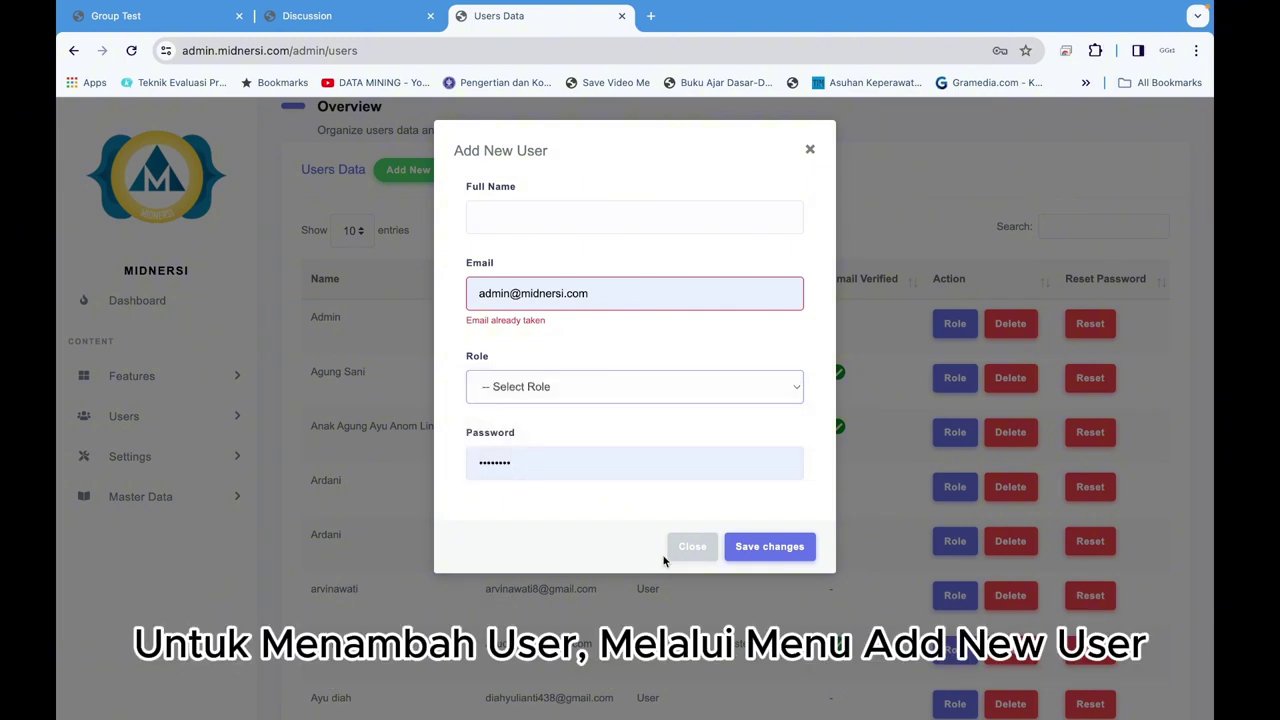
{"action": "left_click", "coordinate": [810, 151]}
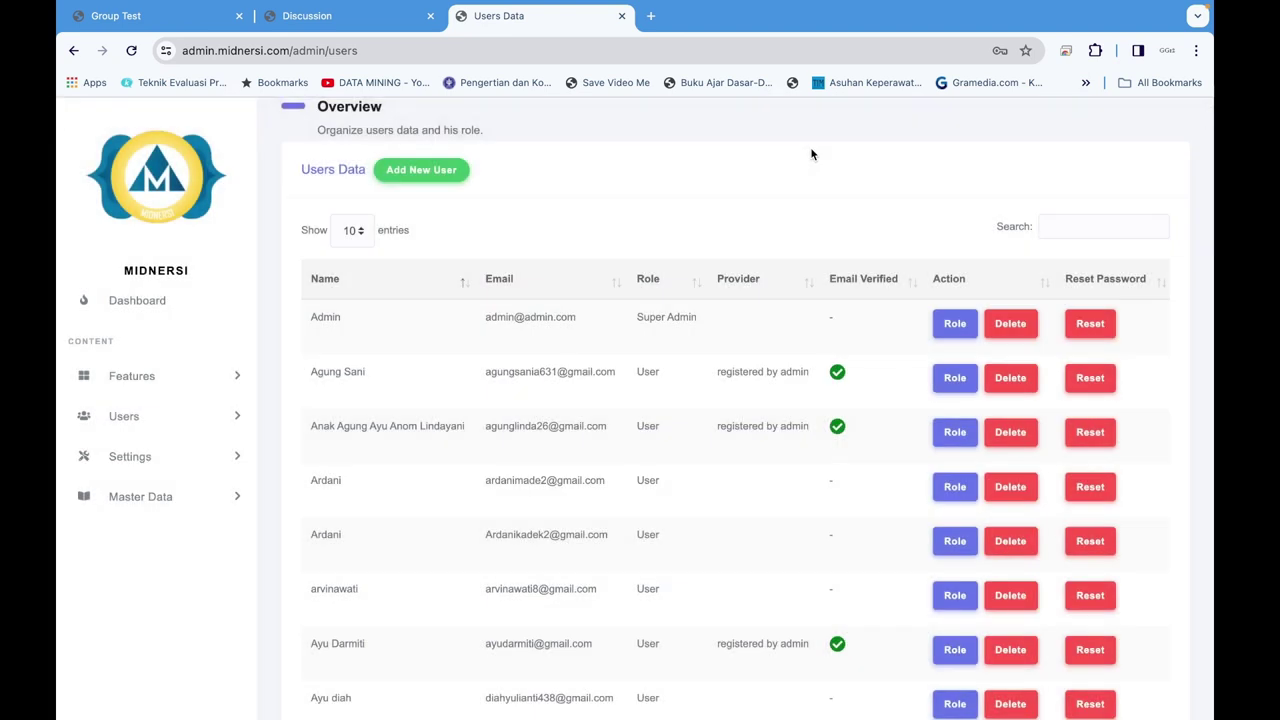
Return to the dashboard and open Total Feature Master to look through the list of feature masters
{"action": "left_click", "coordinate": [156, 305]}
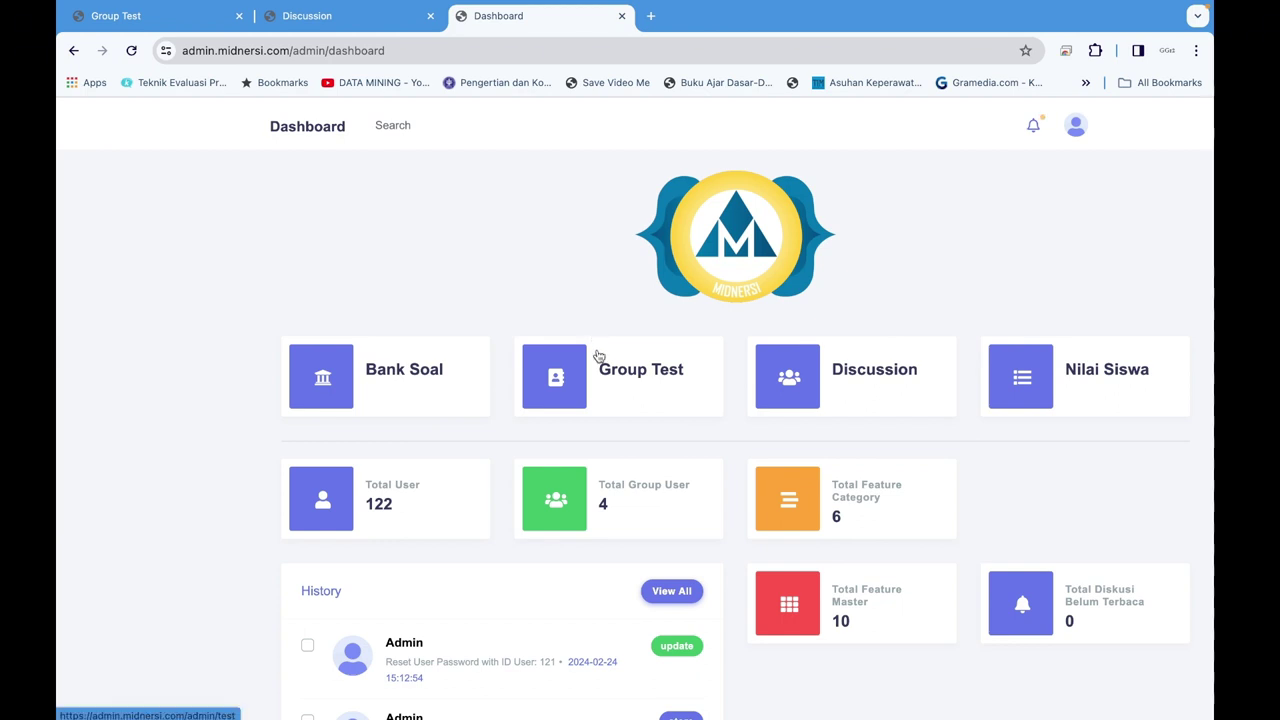
{"action": "scroll", "coordinate": [598, 356], "scroll_direction": "down", "scroll_amount": 3}
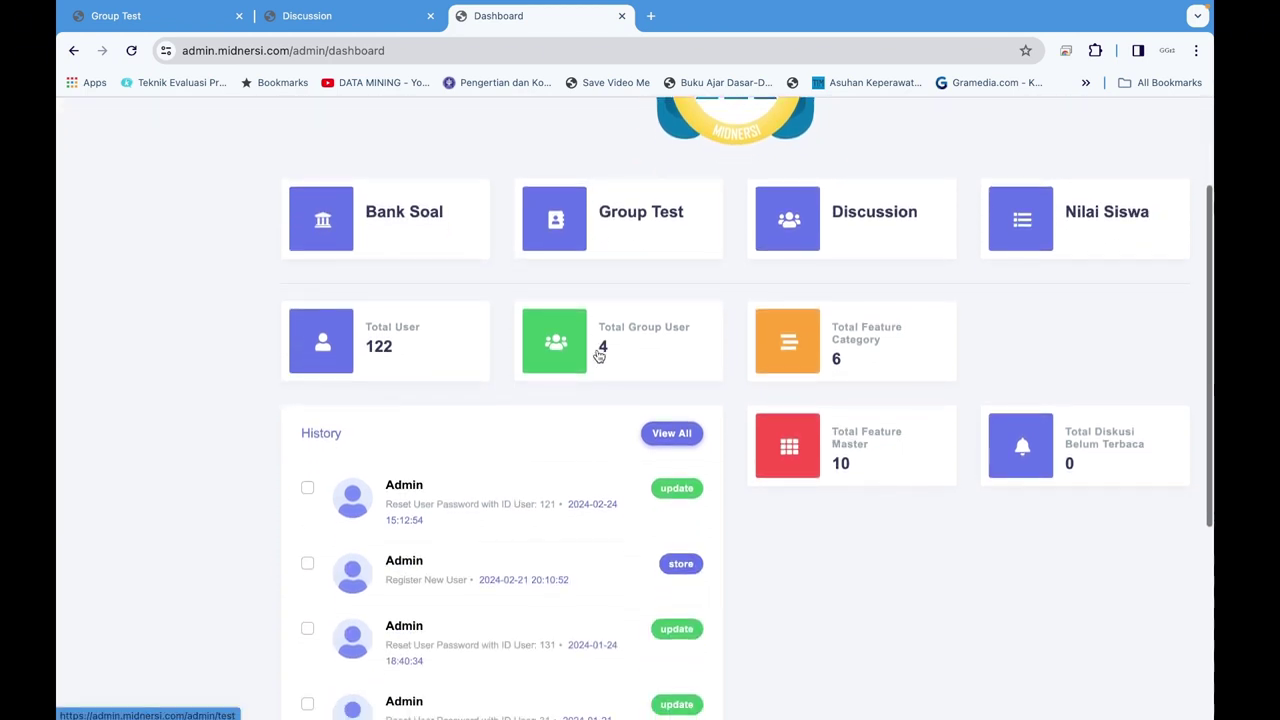
{"action": "left_click", "coordinate": [821, 449]}
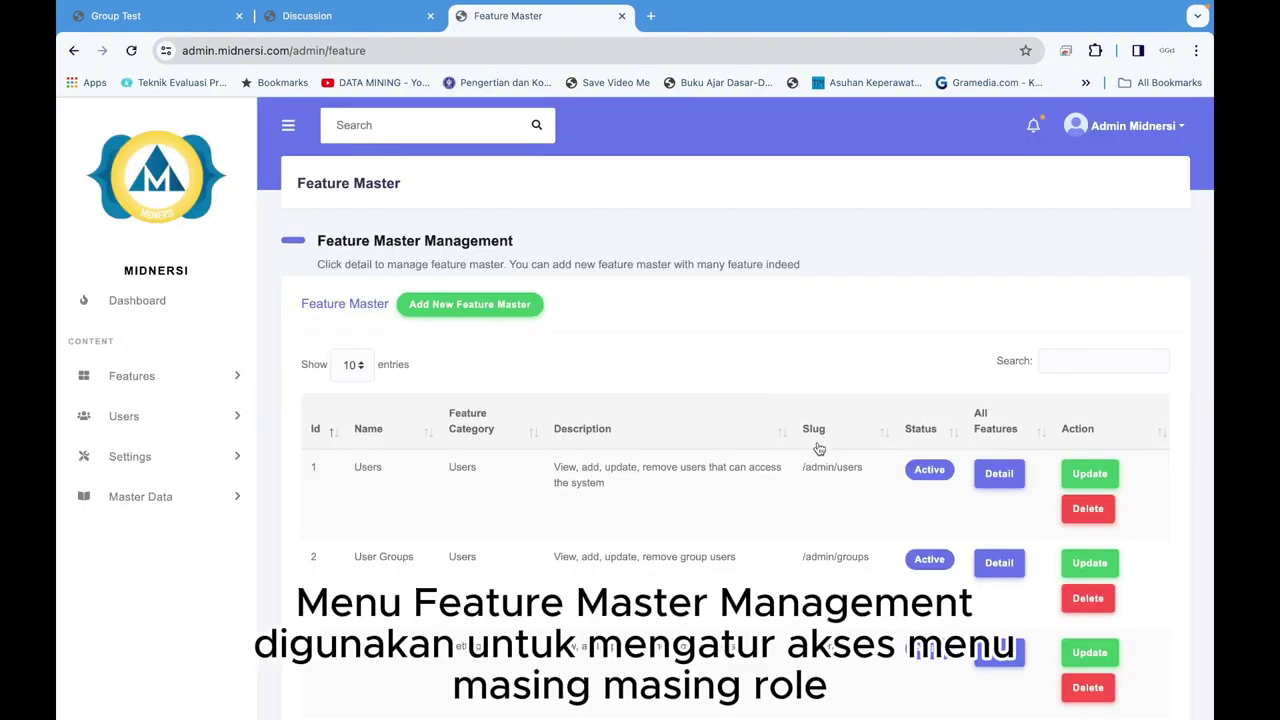
{"action": "scroll", "coordinate": [777, 420], "scroll_direction": "down", "scroll_amount": 2}
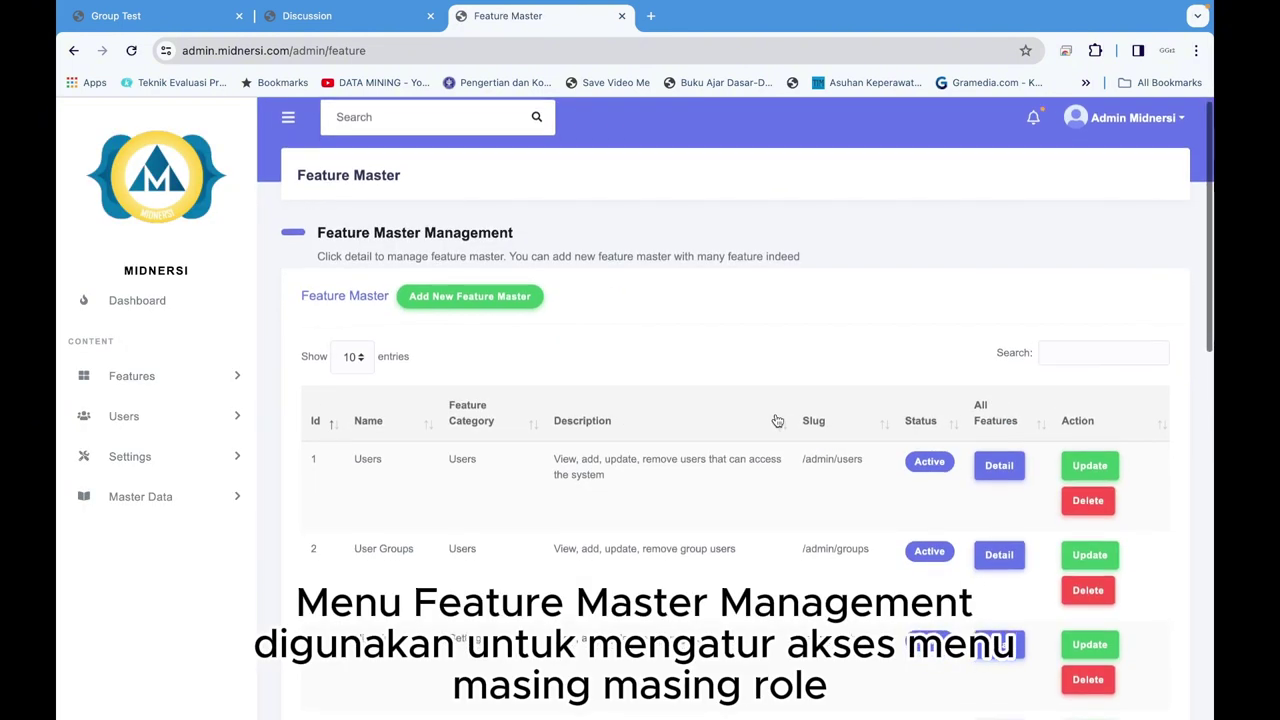
{"action": "scroll", "coordinate": [777, 420], "scroll_direction": "down", "scroll_amount": 3}
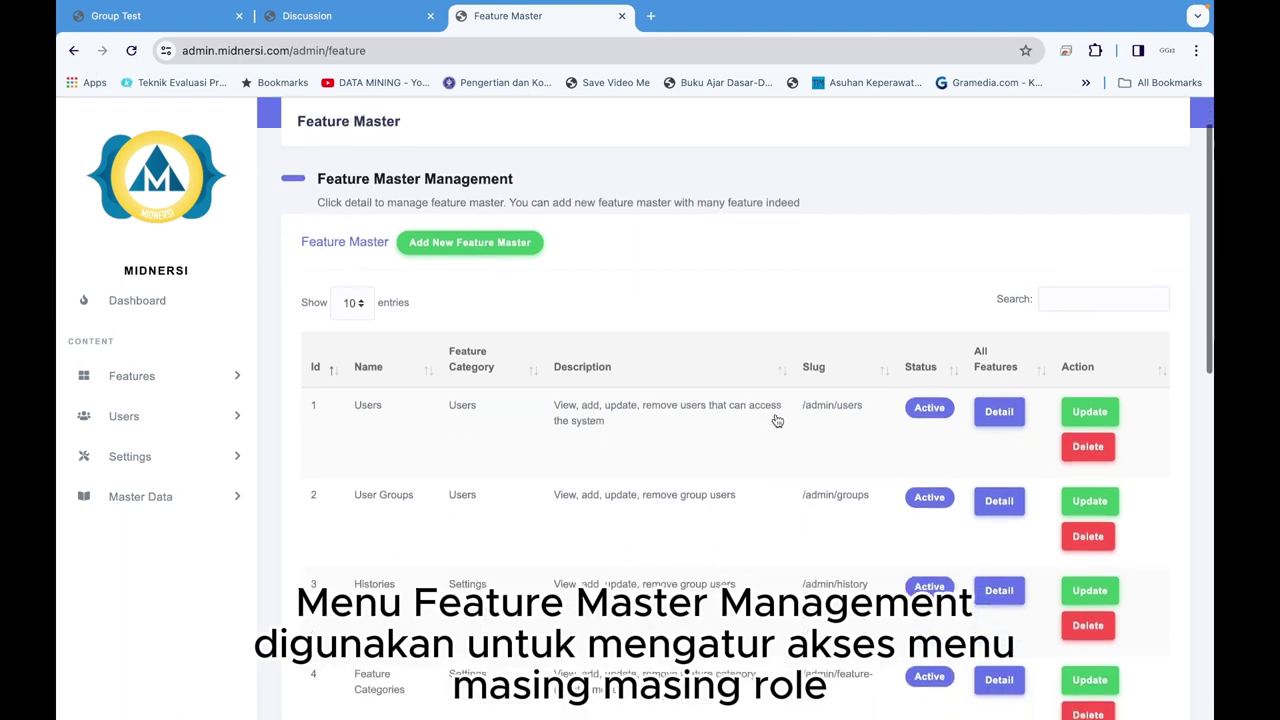
Examine the names, categories, descriptions, slugs and statuses of all feature masters through to the last entry
{"action": "scroll", "coordinate": [775, 419], "scroll_direction": "down", "scroll_amount": 6}
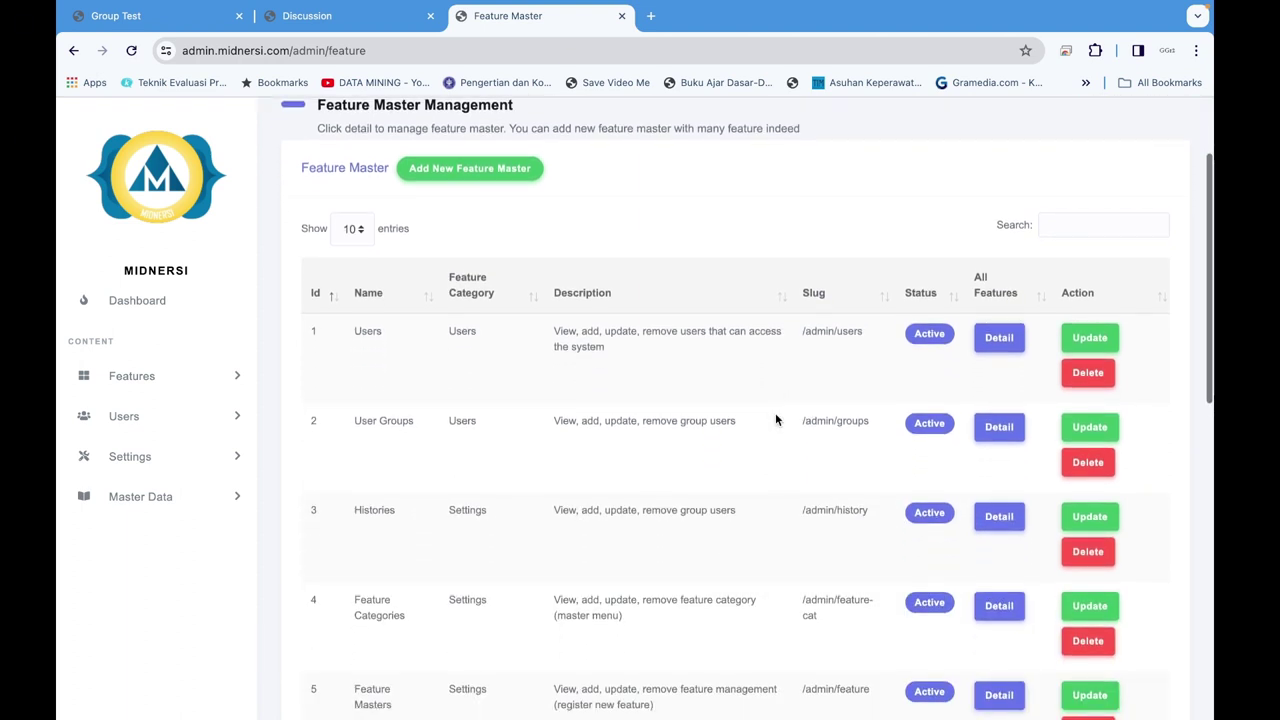
{"action": "scroll", "coordinate": [775, 419], "scroll_direction": "down", "scroll_amount": 5}
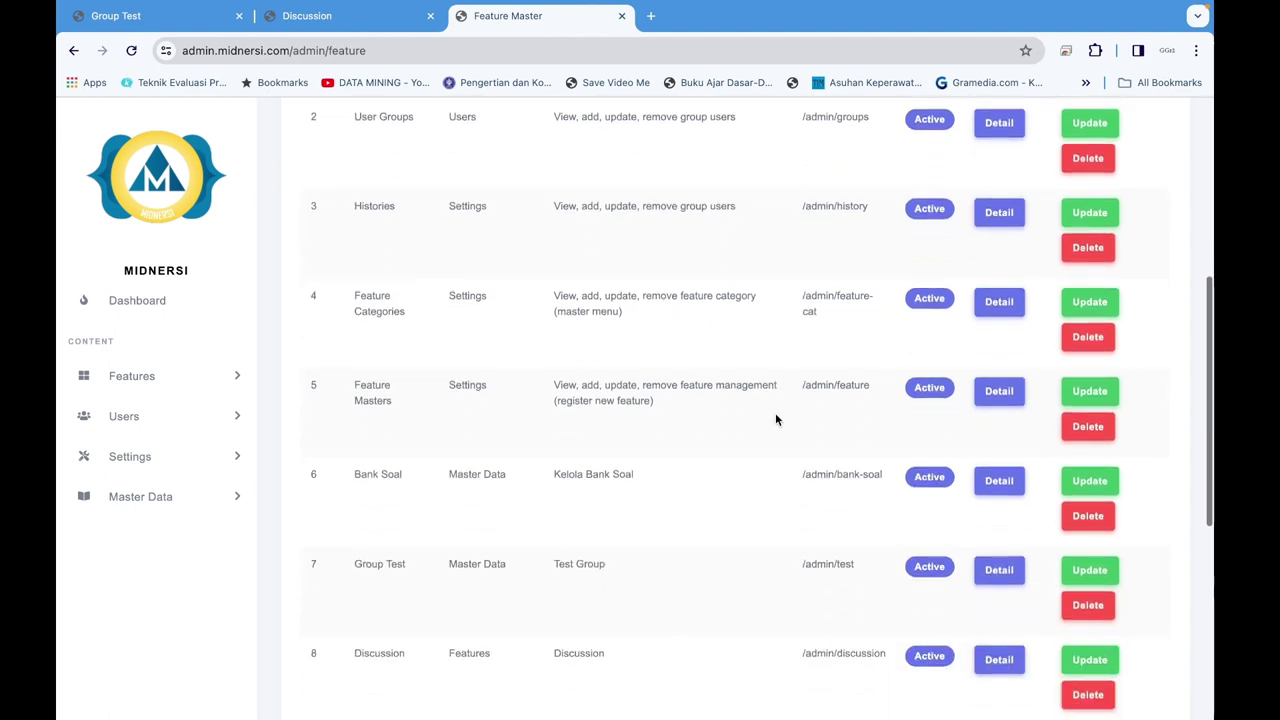
{"action": "scroll", "coordinate": [775, 419], "scroll_direction": "down", "scroll_amount": 3}
{"action": "scroll", "coordinate": [775, 419], "scroll_direction": "down", "scroll_amount": 9}
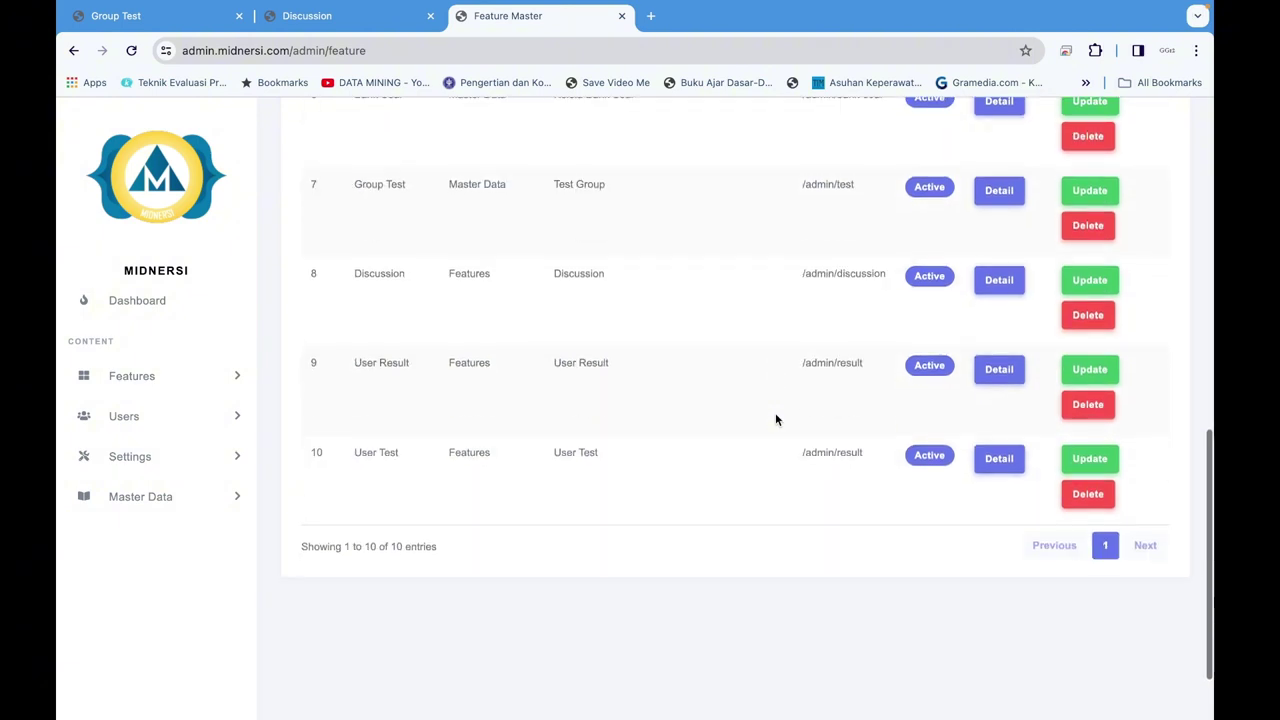
{"action": "scroll", "coordinate": [775, 419], "scroll_direction": "up", "scroll_amount": 20}
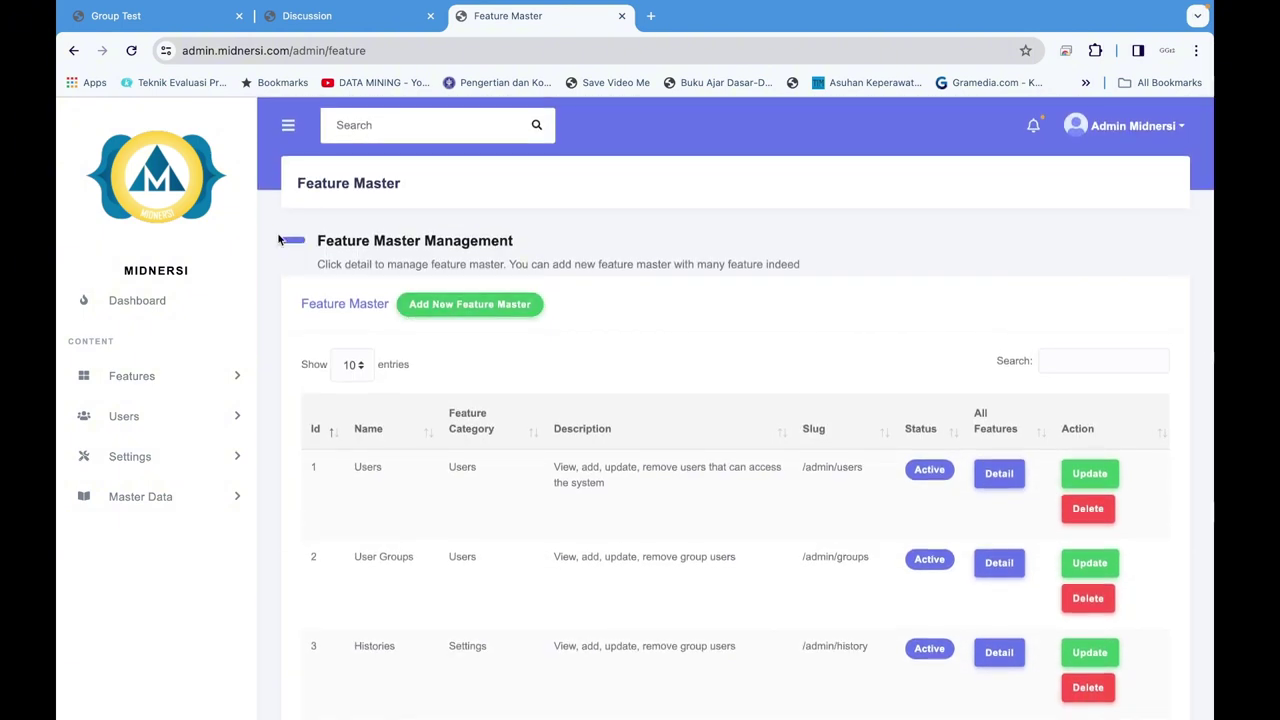
Return to the dashboard and open the admin account options containing Logout
{"action": "left_click", "coordinate": [140, 301]}
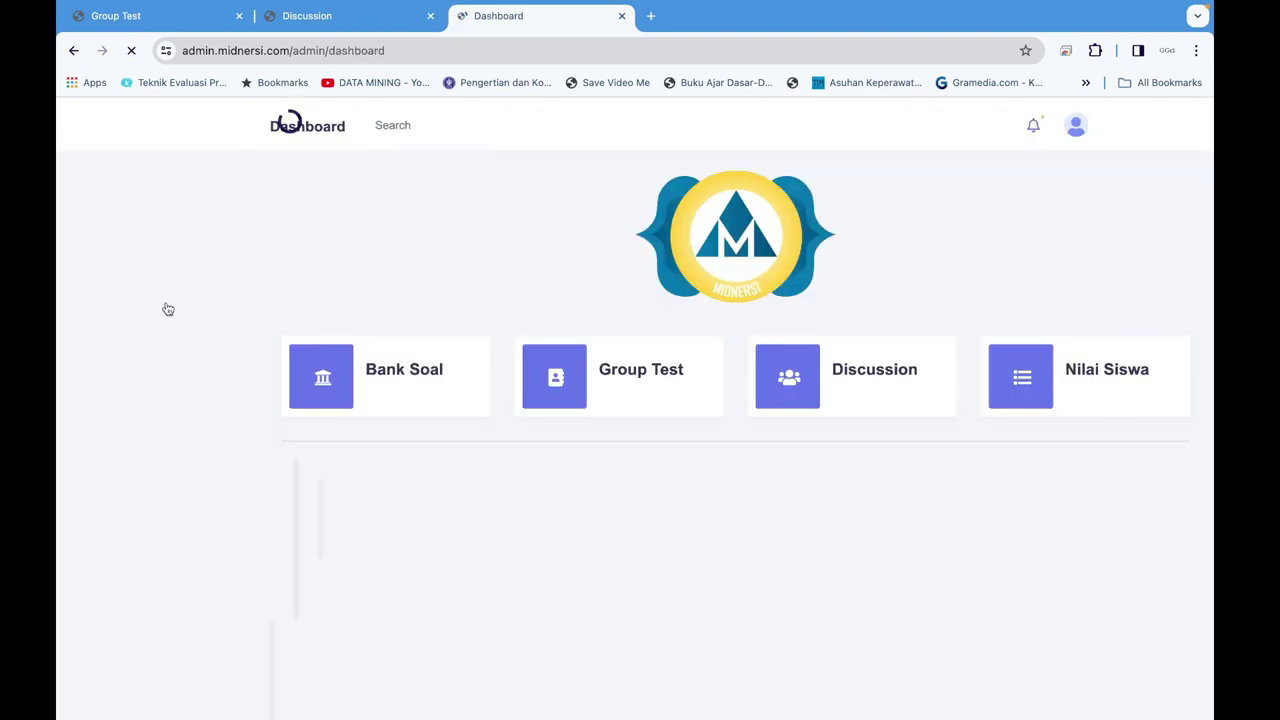
{"action": "left_click", "coordinate": [1077, 127]}
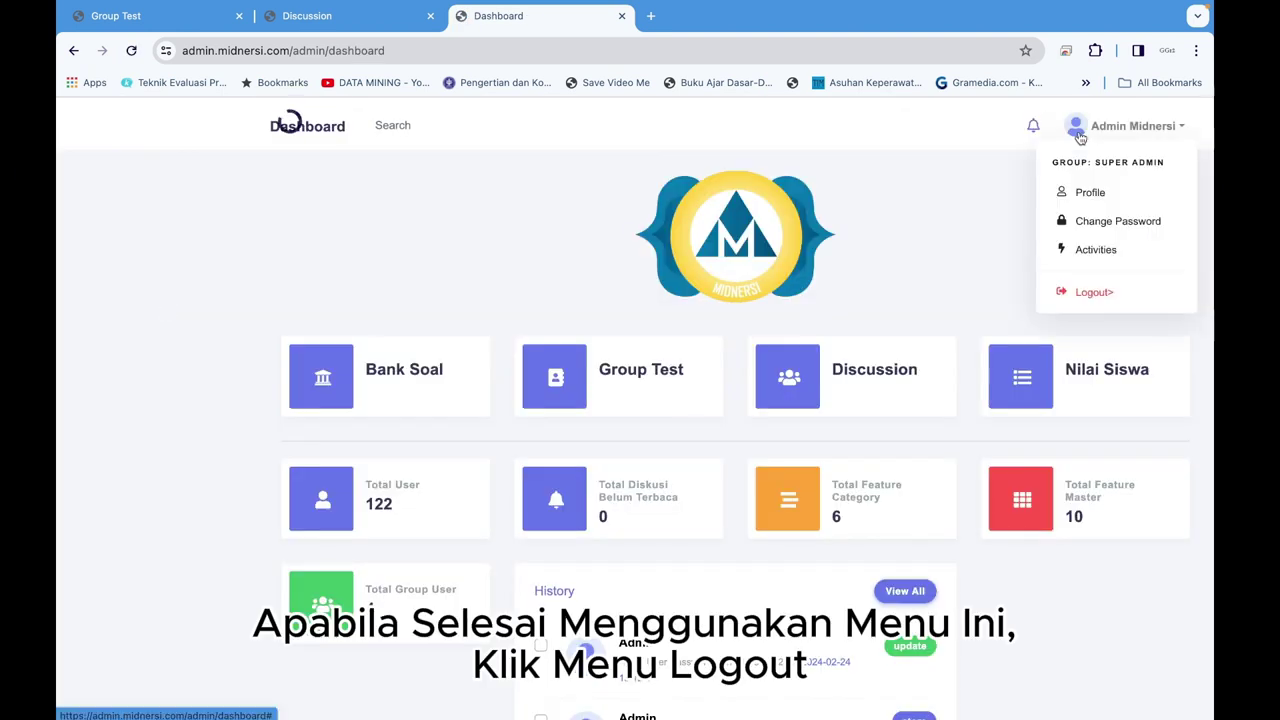